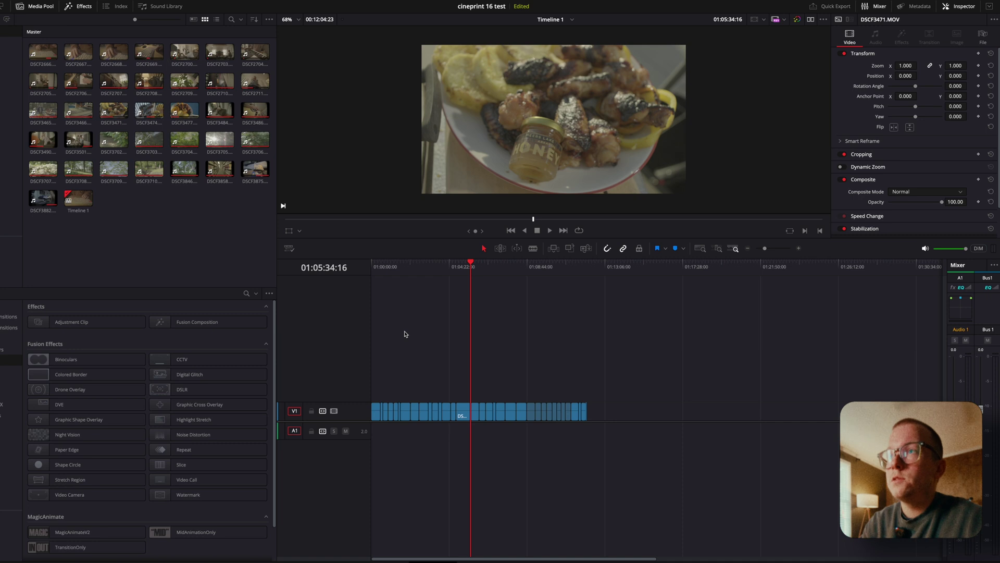
Step through the clips on Timeline 1 to review the ungraded footage.
key(Down)
key(Down)
key(Down)
key(Down)
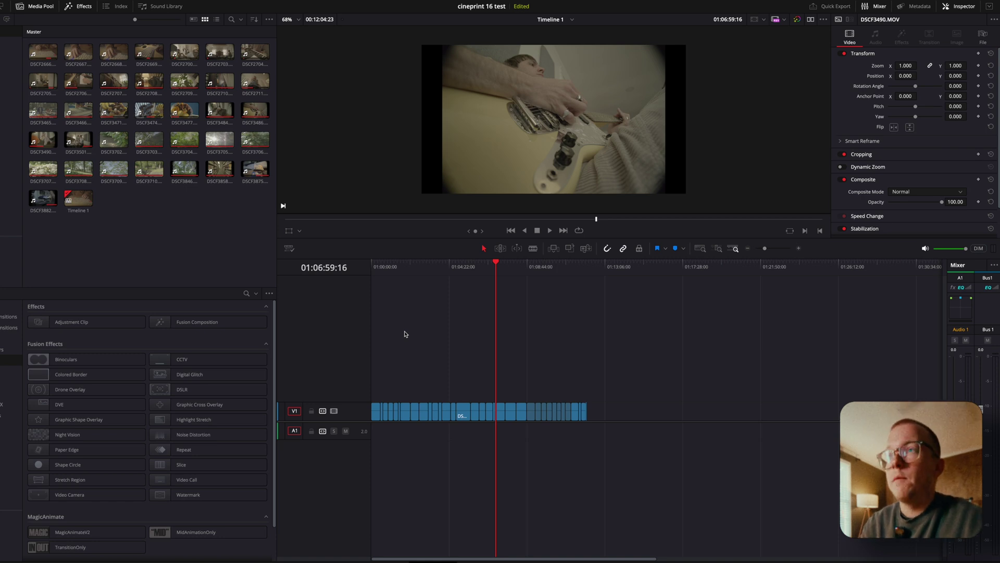
key(Down)
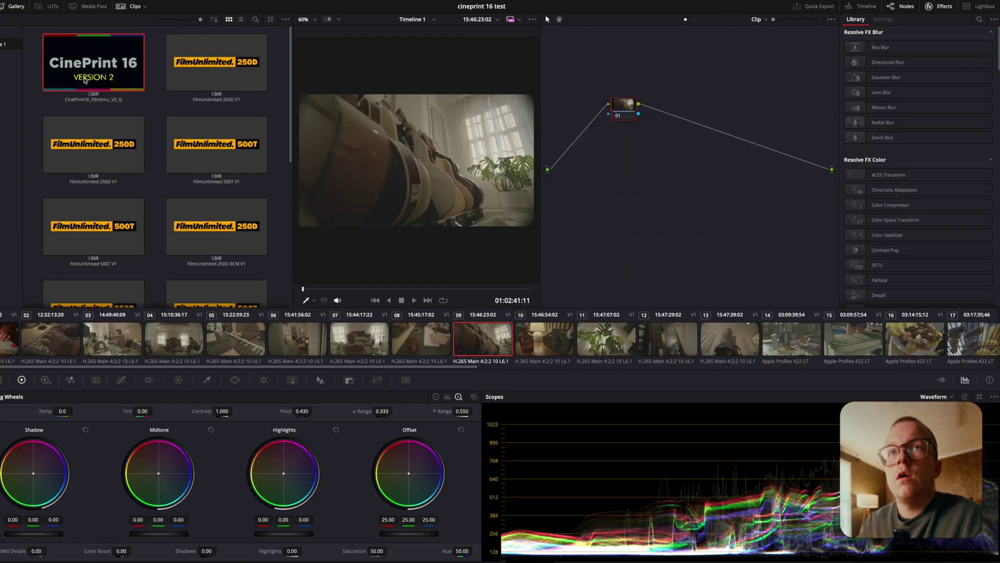
Apply the CinePrint16_FilmEmu_V2_Q still's grade to clip 09, and open the X-H2SFuji2Alexa LUT folder.
right_click(84, 80)
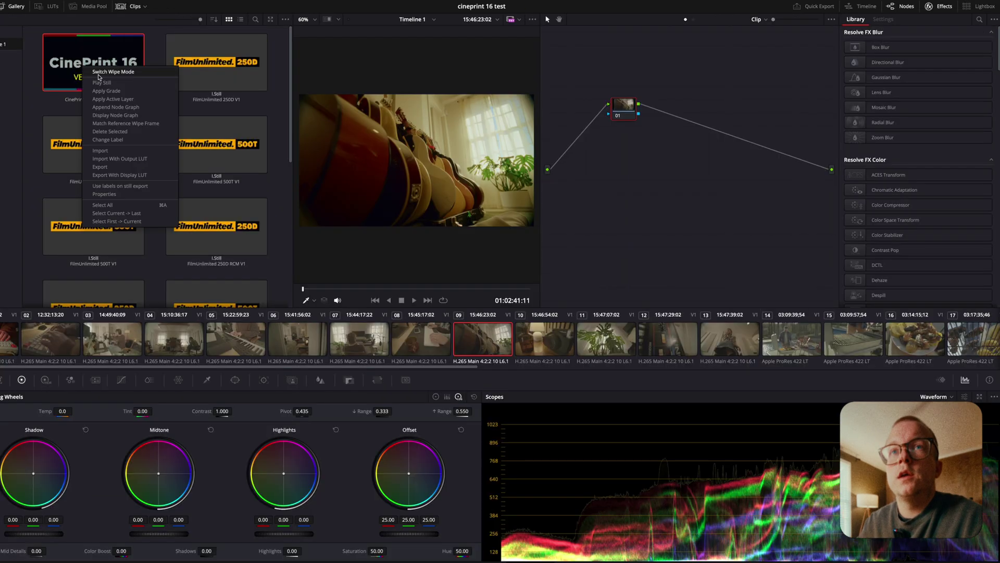
click(99, 92)
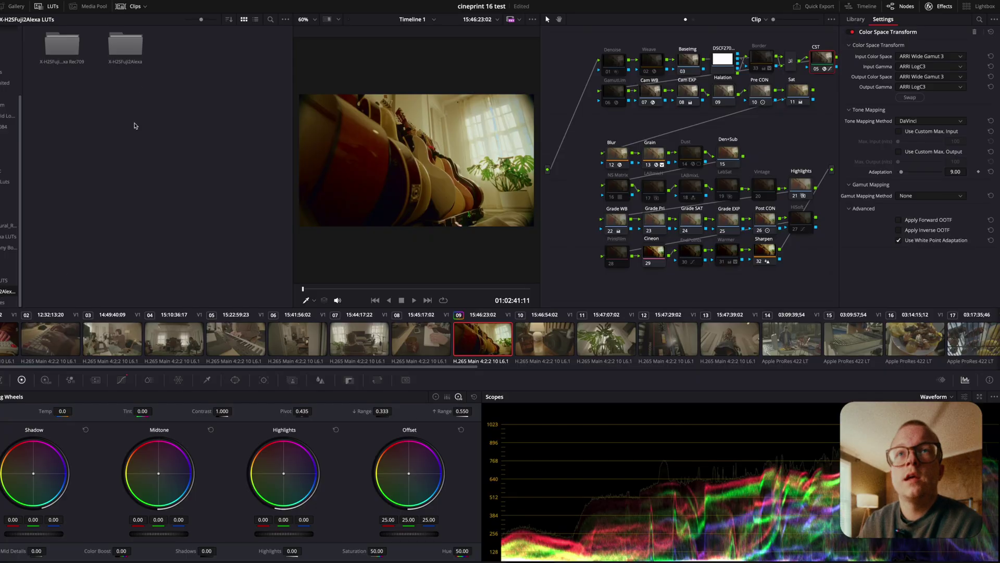
double_click(129, 43)
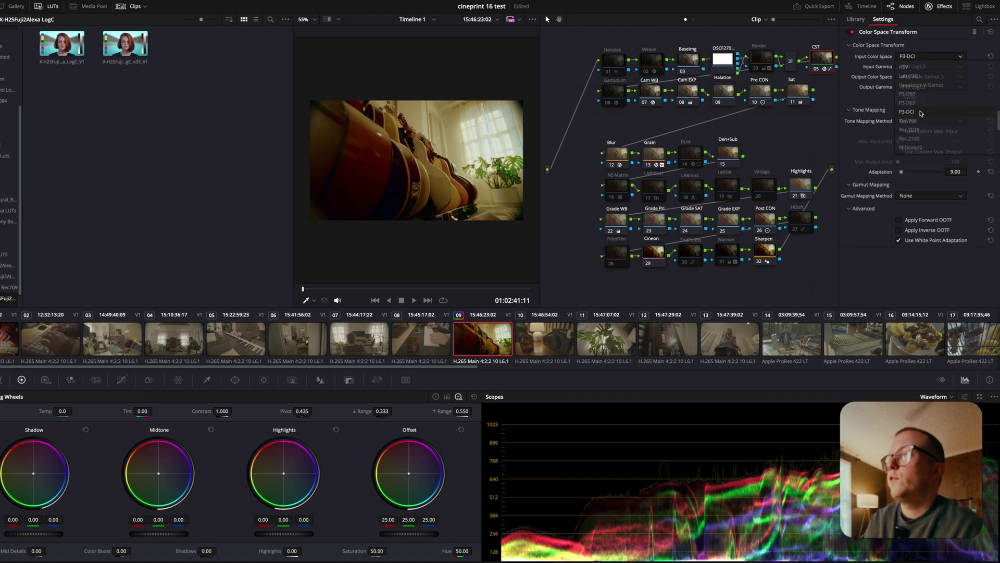
Set the CST node's input gamma to Fujifilm F-Log2.
click(930, 66)
scroll(935, 134, down, 5)
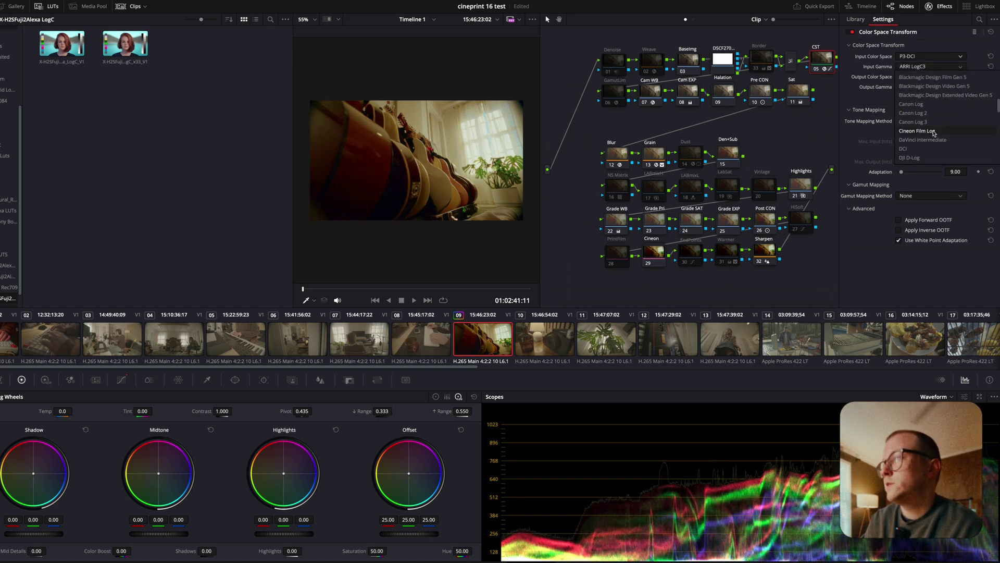
scroll(932, 135, down, 5)
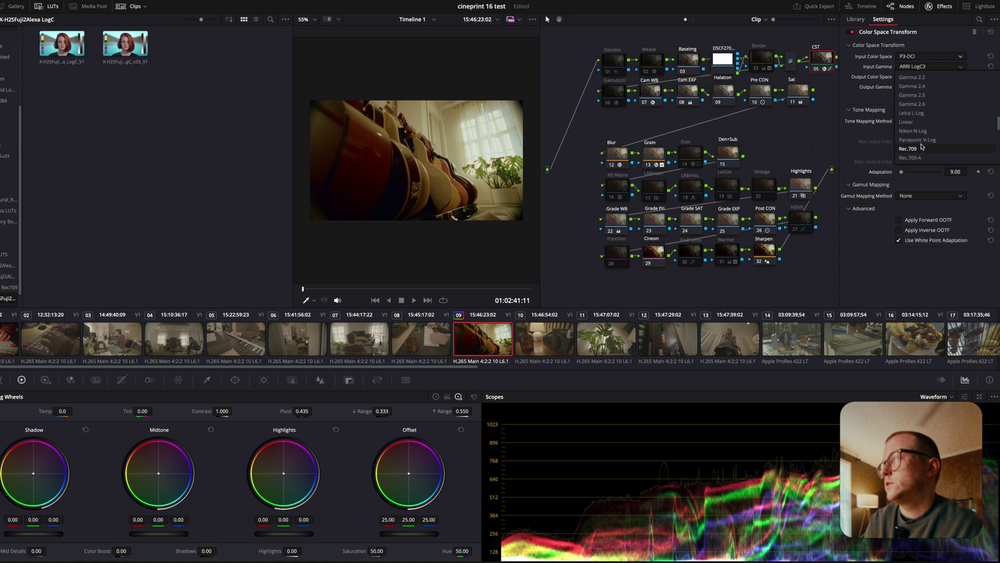
scroll(921, 146, down, 5)
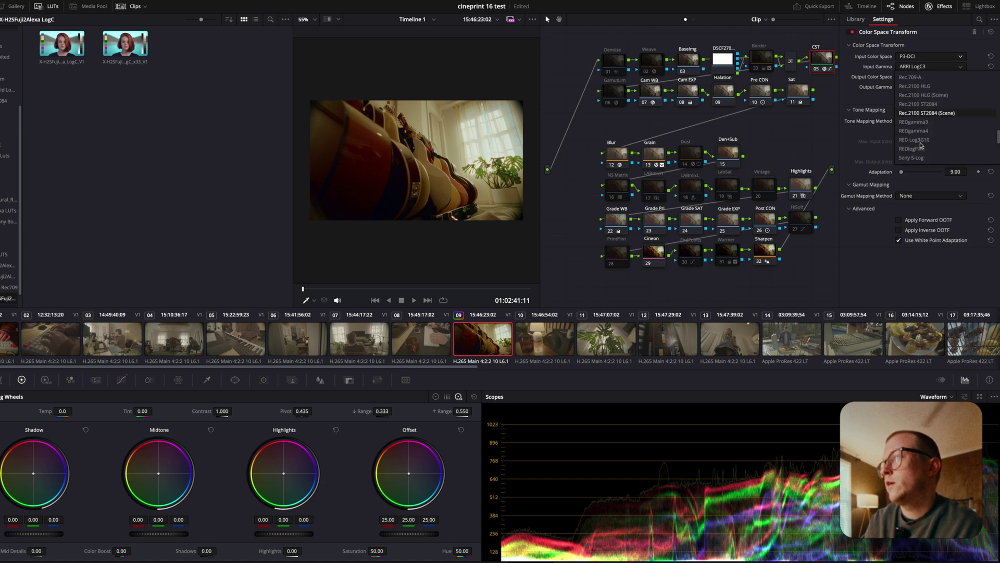
scroll(921, 146, down, 2)
scroll(921, 144, up, 5)
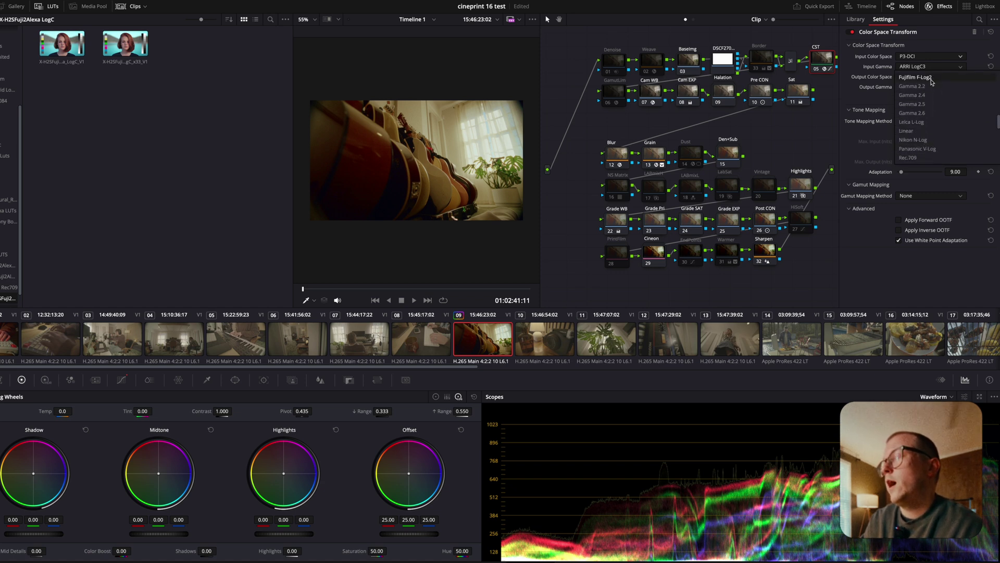
click(921, 115)
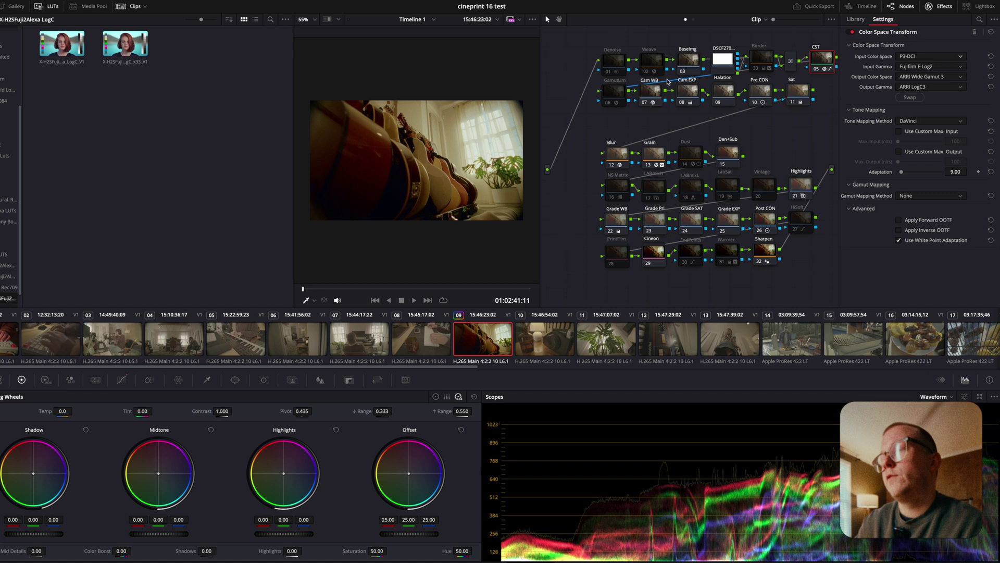
Set the Cam WB node's source illuminant to 4857 Kelvin and the Cam EXP node's offset to 33.10.
click(659, 94)
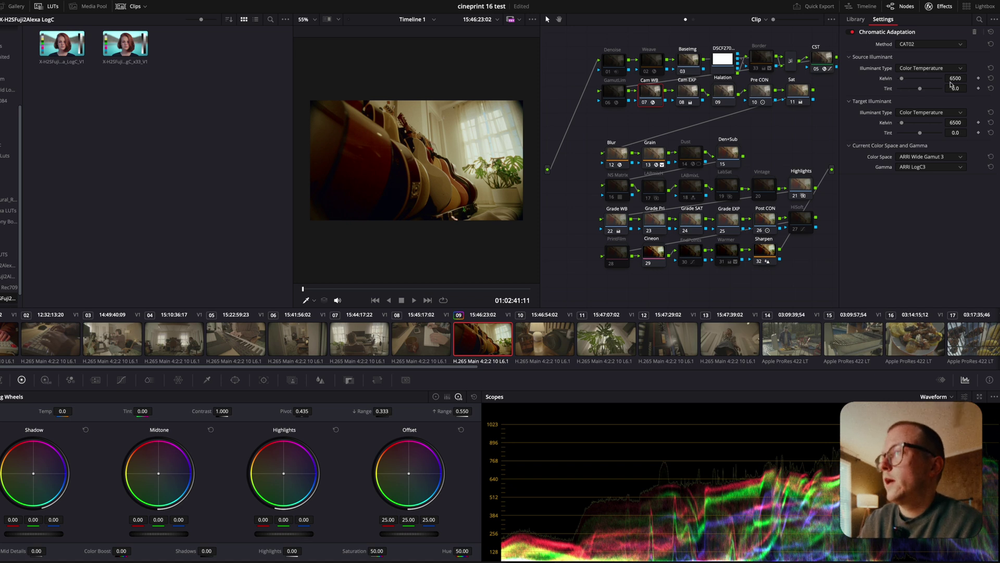
drag(951, 83, 286, 101)
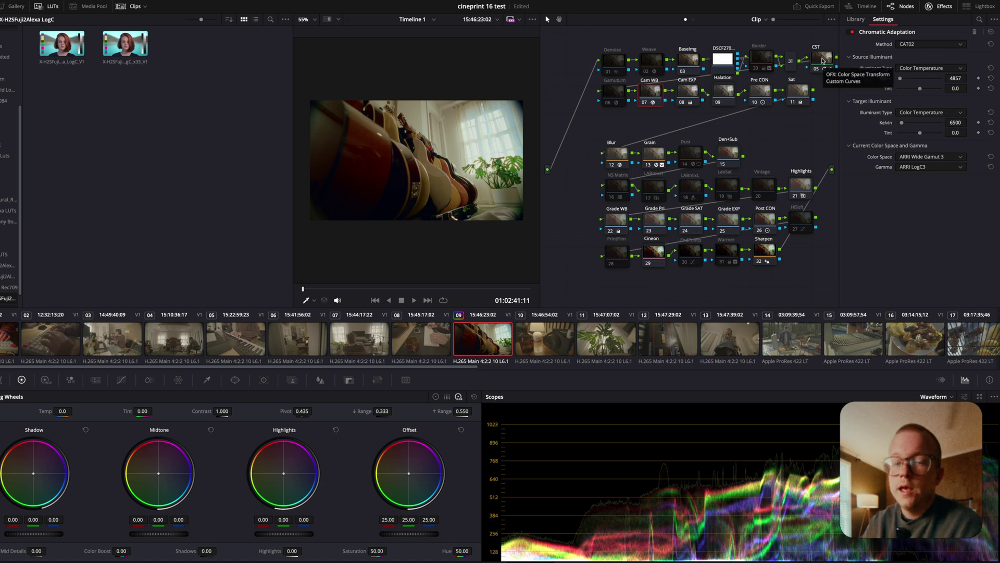
click(693, 92)
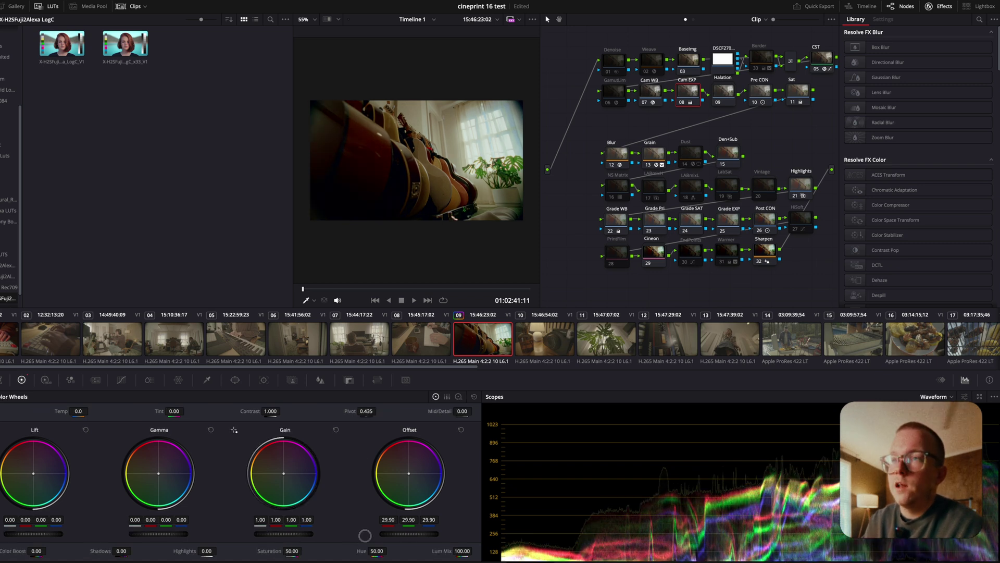
drag(364, 535, 402, 533)
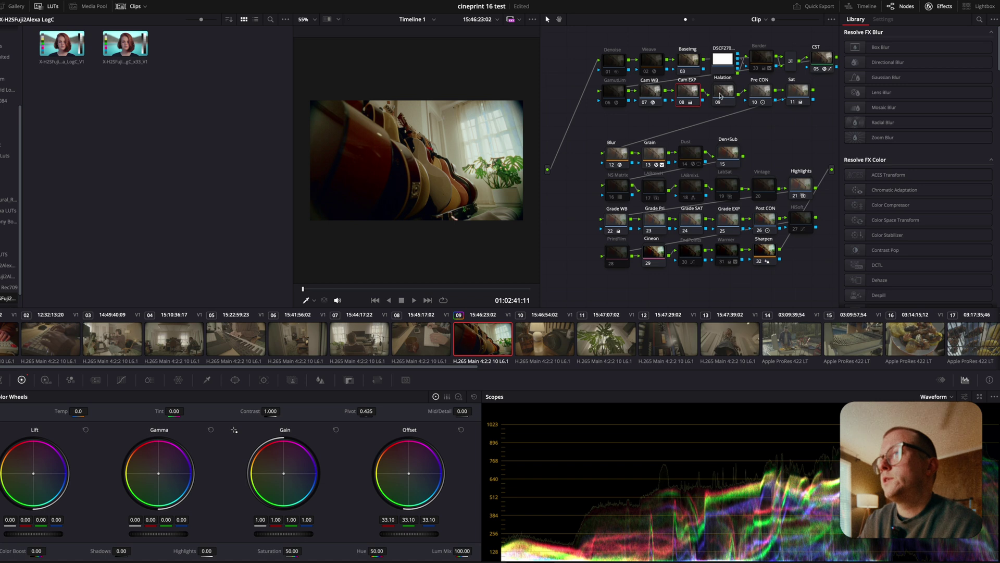
Inspect the Pre CON node's settings and compare the image with and without the Dust node.
click(764, 96)
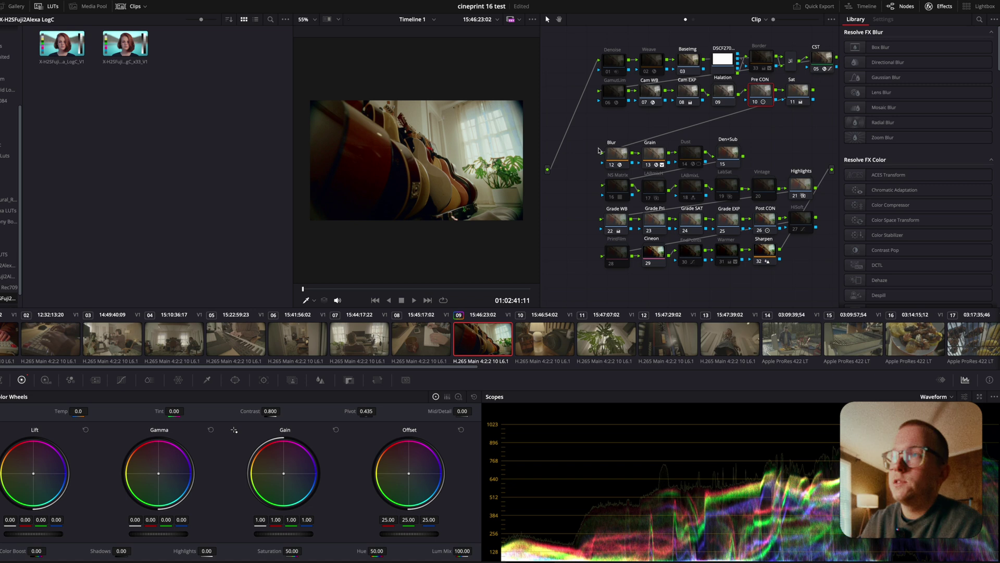
click(687, 165)
click(687, 165)
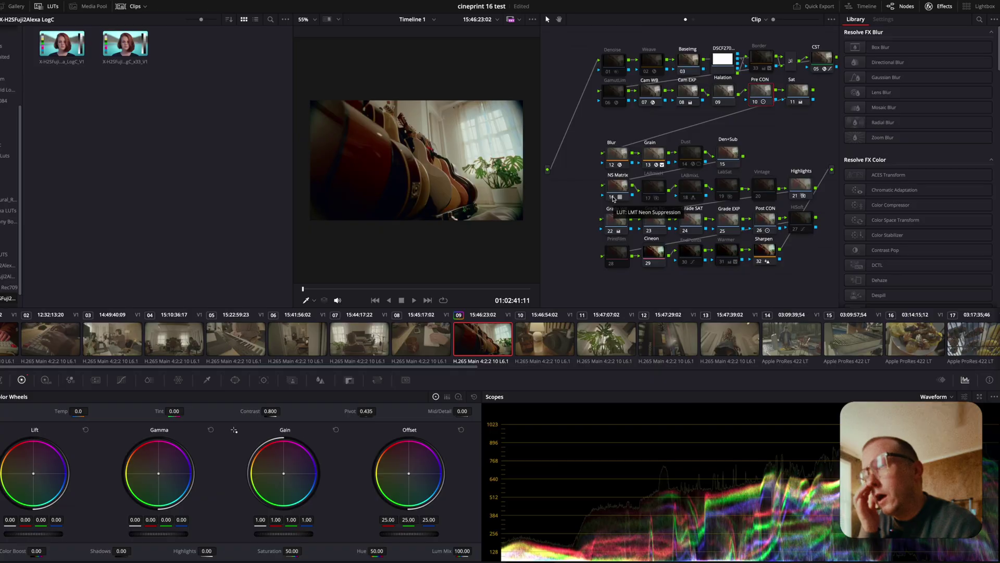
Compare the guitar shot with the NS Matrix node on and off, hiding the left browser to enlarge the viewer.
click(614, 198)
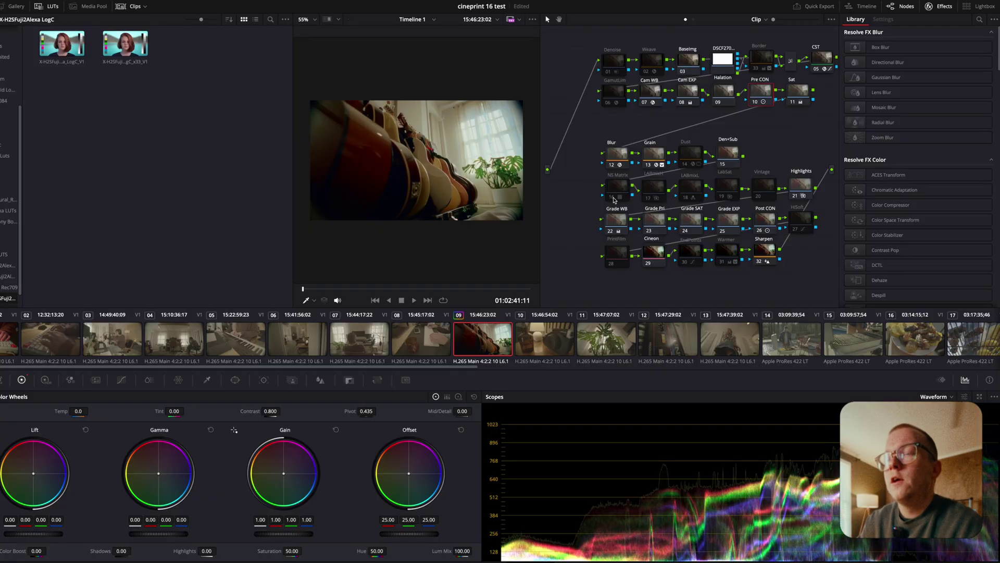
click(613, 197)
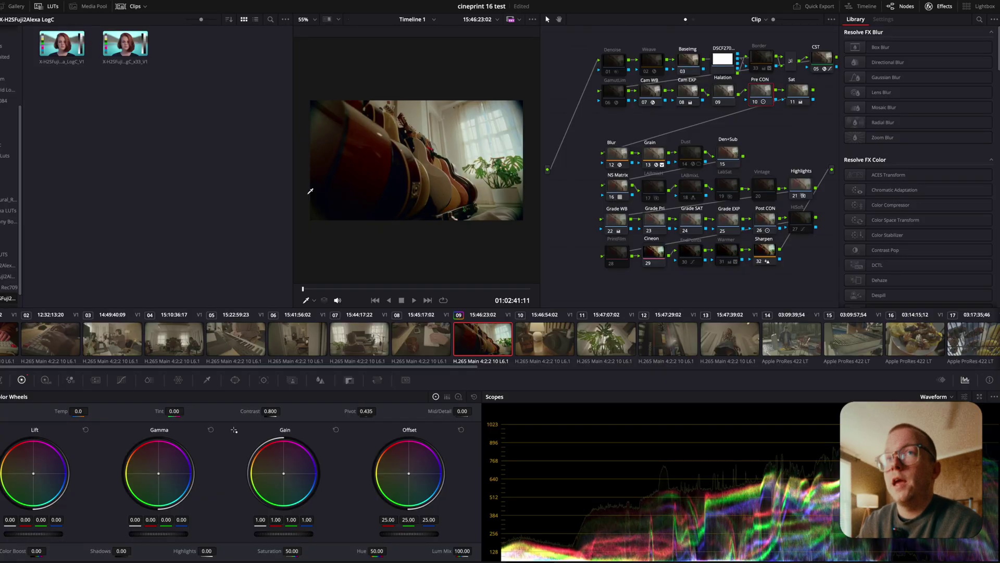
click(24, 7)
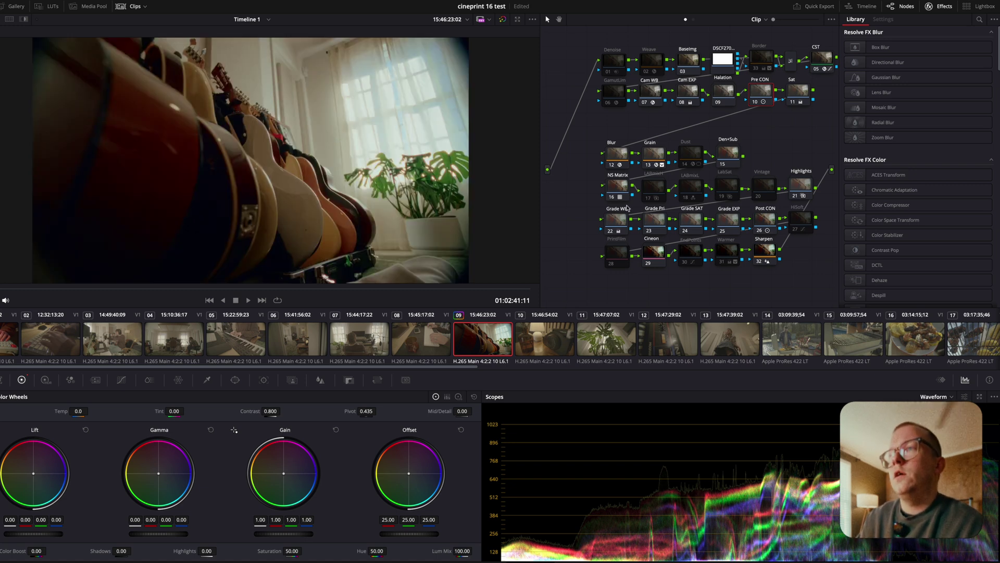
click(611, 199)
click(611, 198)
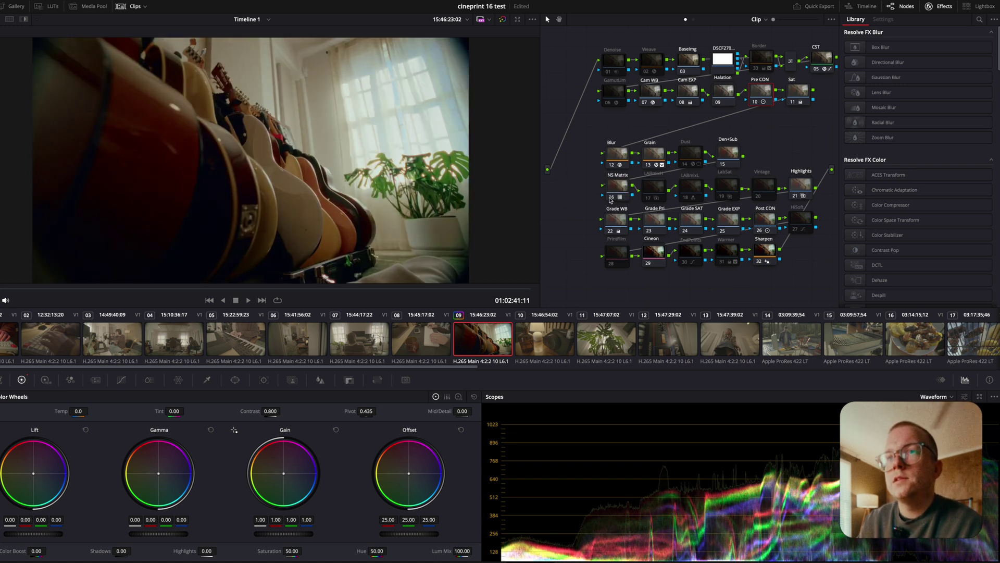
click(611, 199)
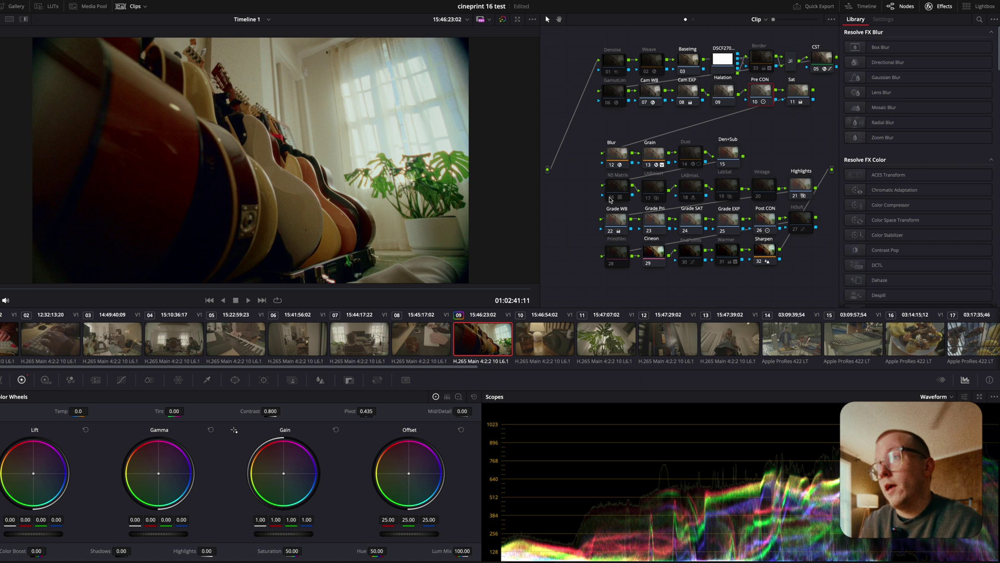
Preview the LABmixL, LABmixH and LabSat nodes one at a time, disabling each again.
click(686, 198)
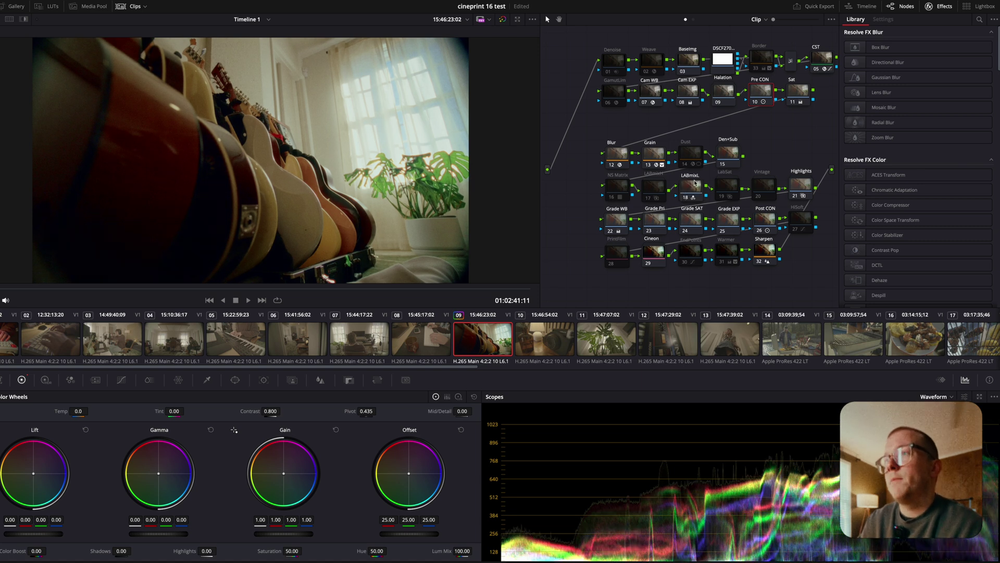
click(655, 199)
click(686, 197)
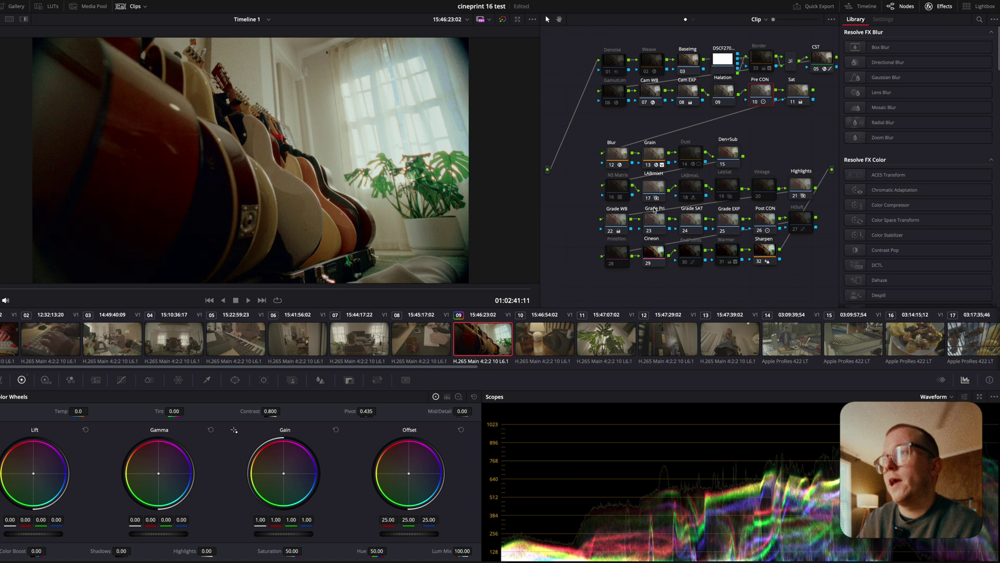
click(656, 200)
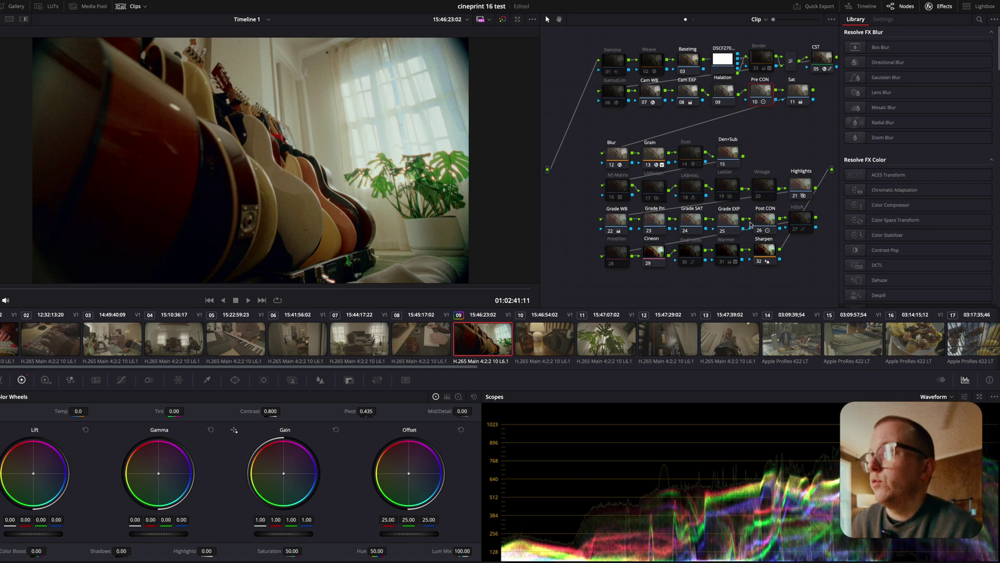
click(722, 198)
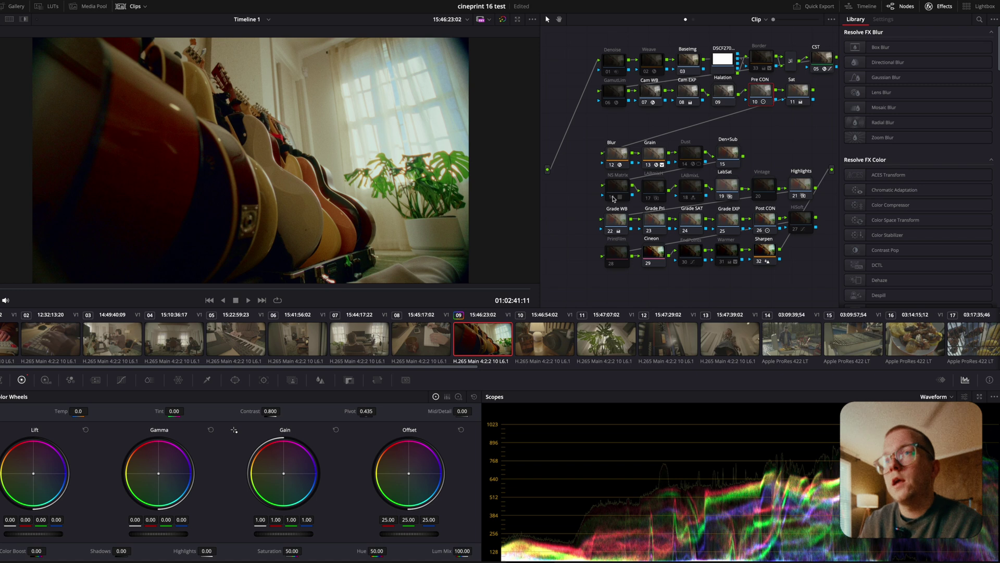
key(ctrl+d)
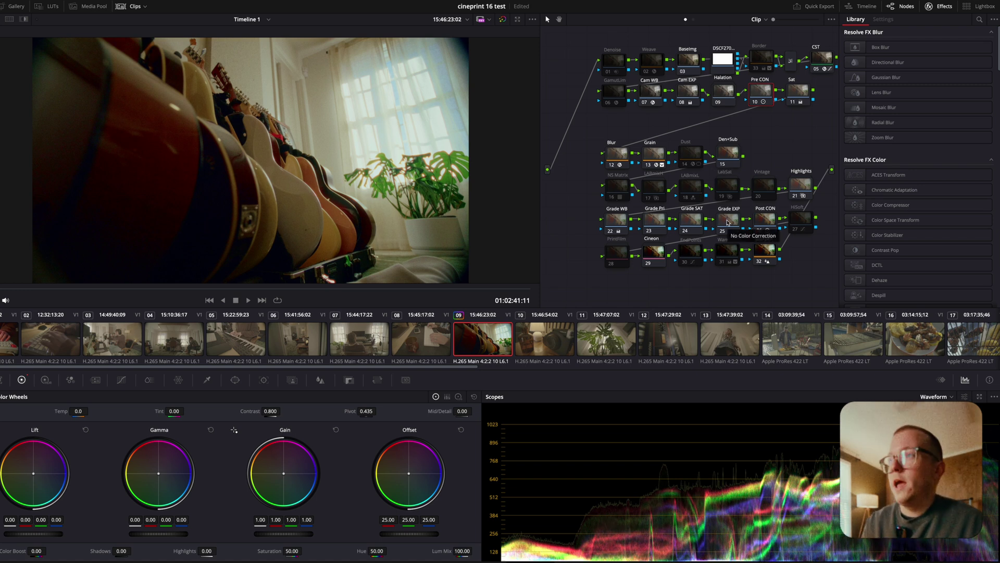
Enable the Vintage node and check the settings of the Blur and Grade WB nodes.
click(758, 197)
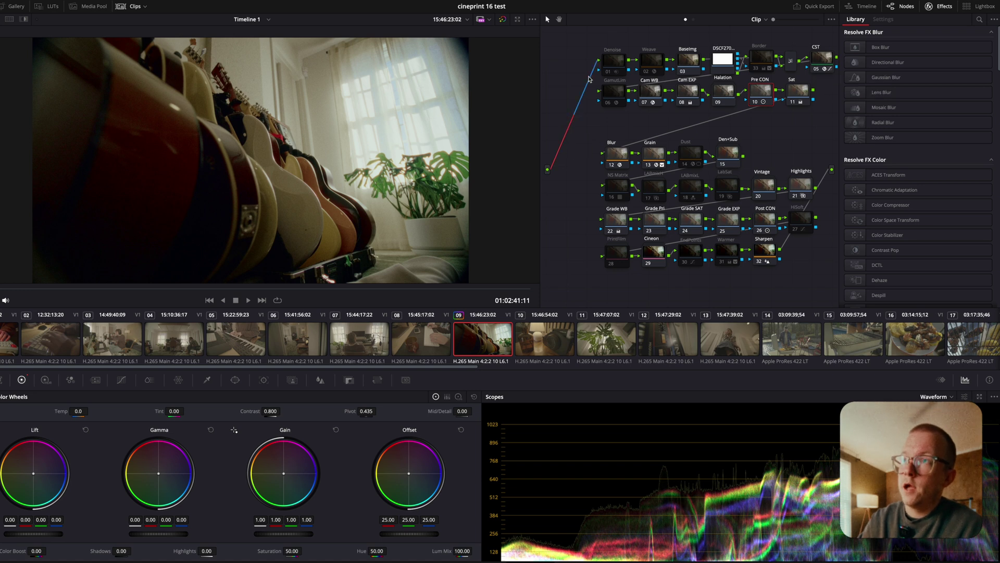
drag(589, 78, 598, 60)
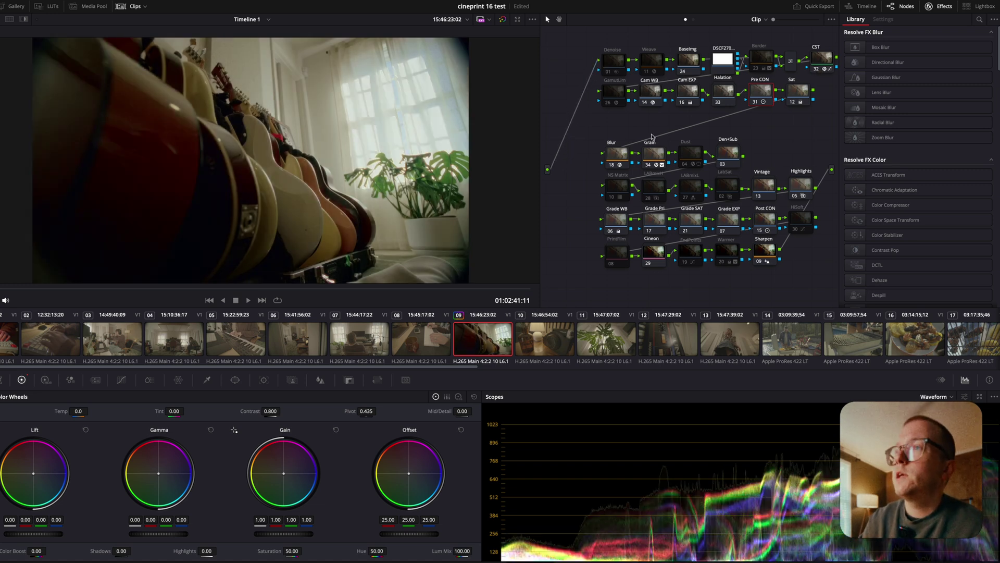
click(619, 159)
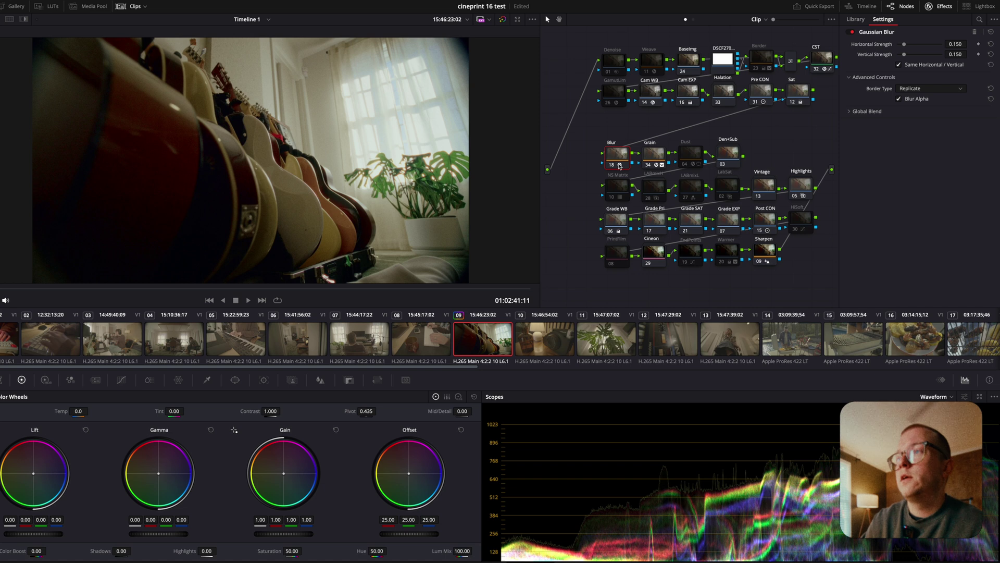
click(612, 225)
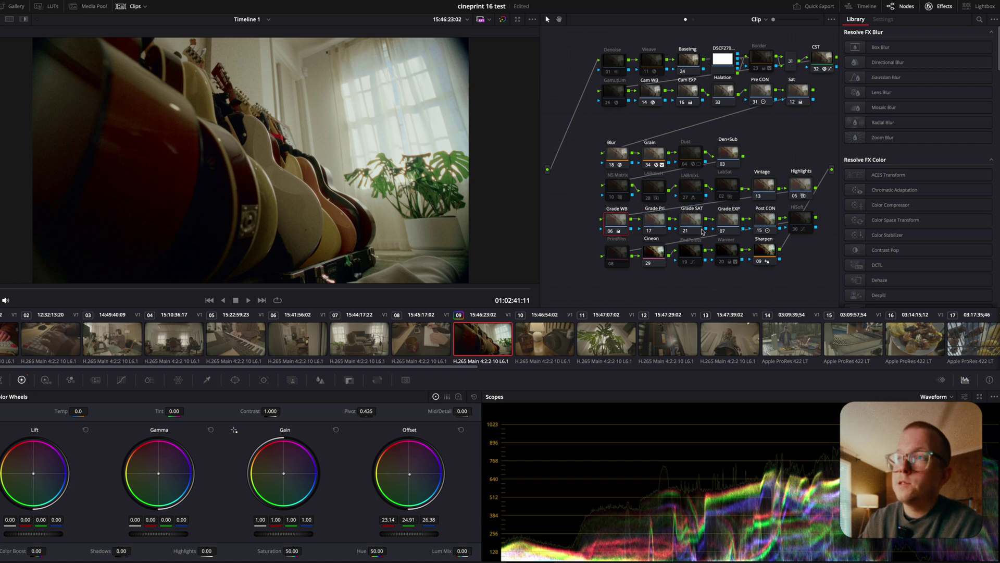
Try the HSoft node on the guitar shot, reset its Highlights wheel, and disable the node again.
click(795, 230)
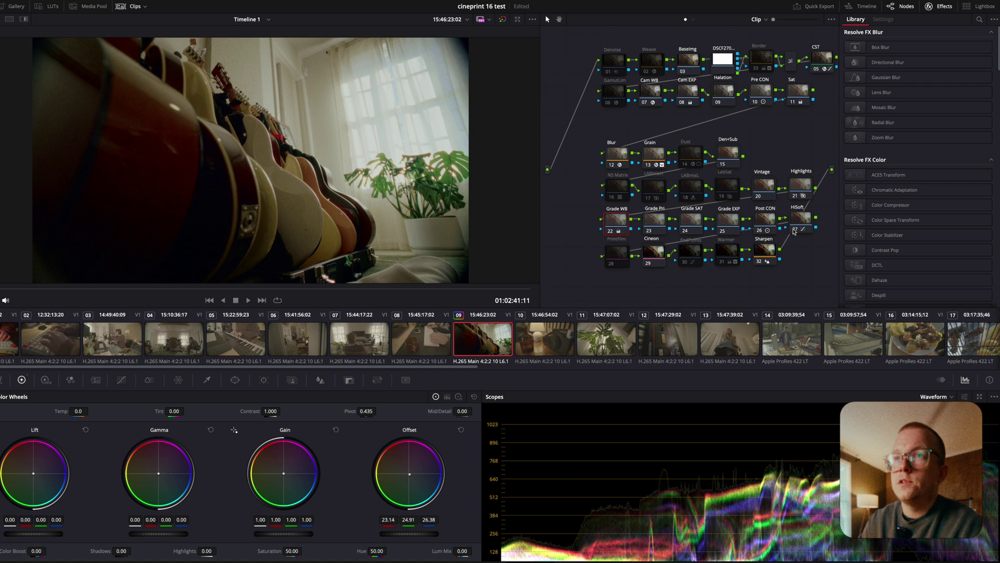
click(794, 230)
click(795, 229)
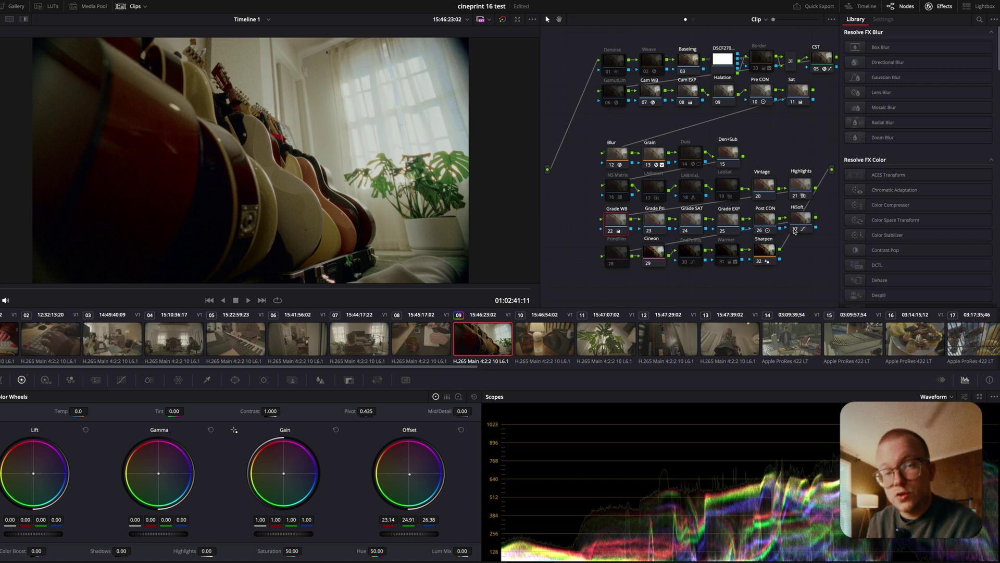
click(794, 230)
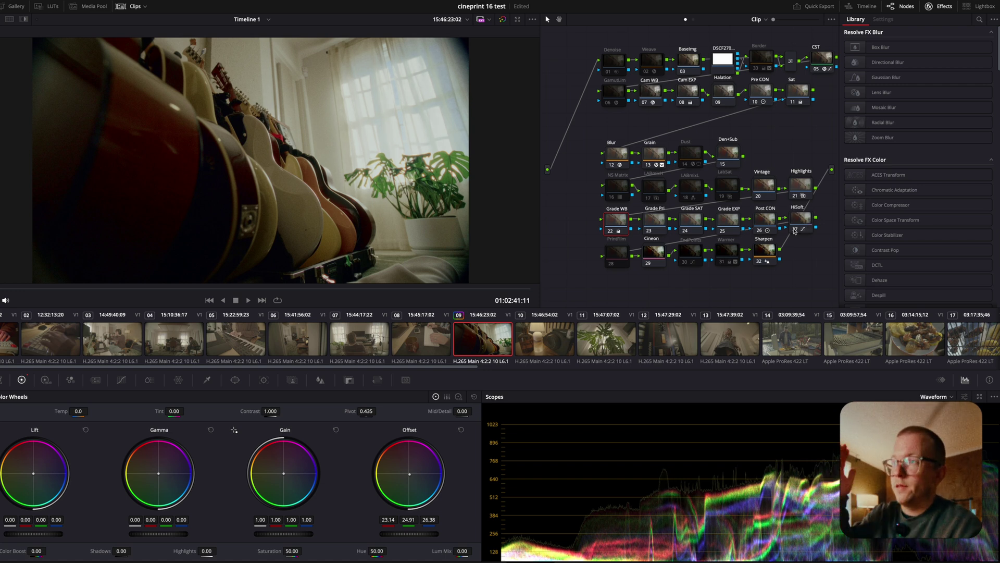
drag(525, 279, 606, 271)
click(335, 430)
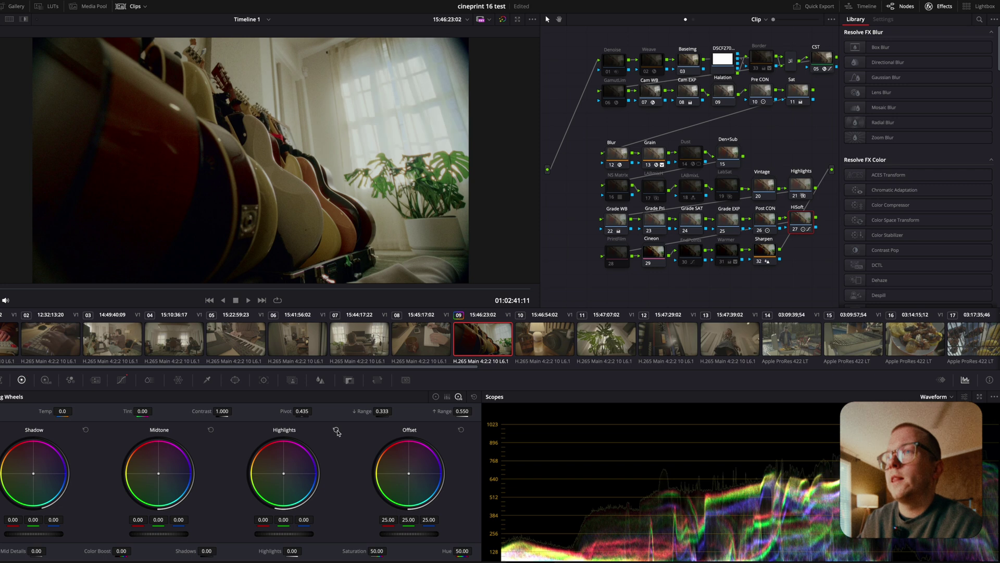
click(795, 232)
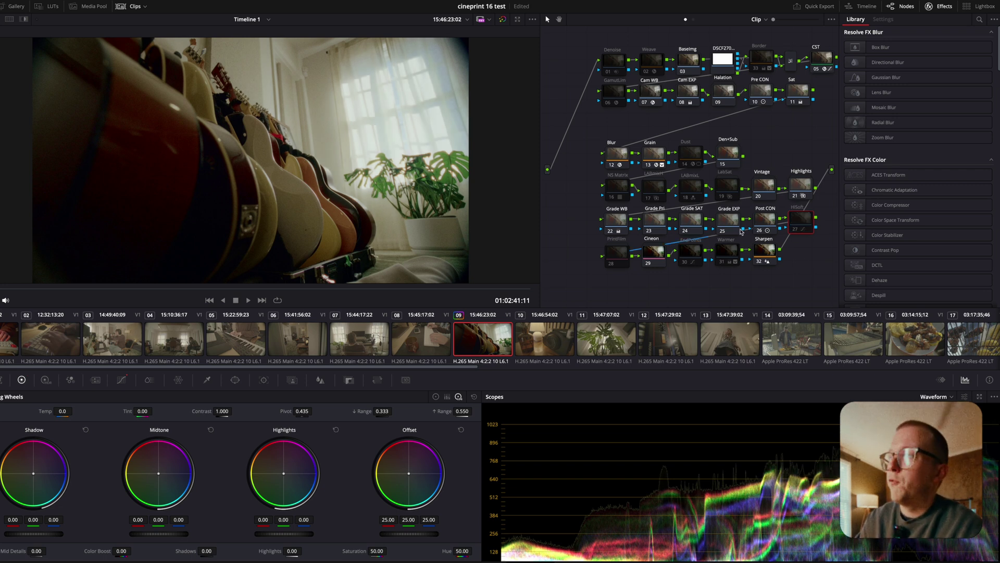
Enable the HSoft and PrintFilm nodes on the guitar shot and disable the Cineon and Vintage nodes.
click(795, 232)
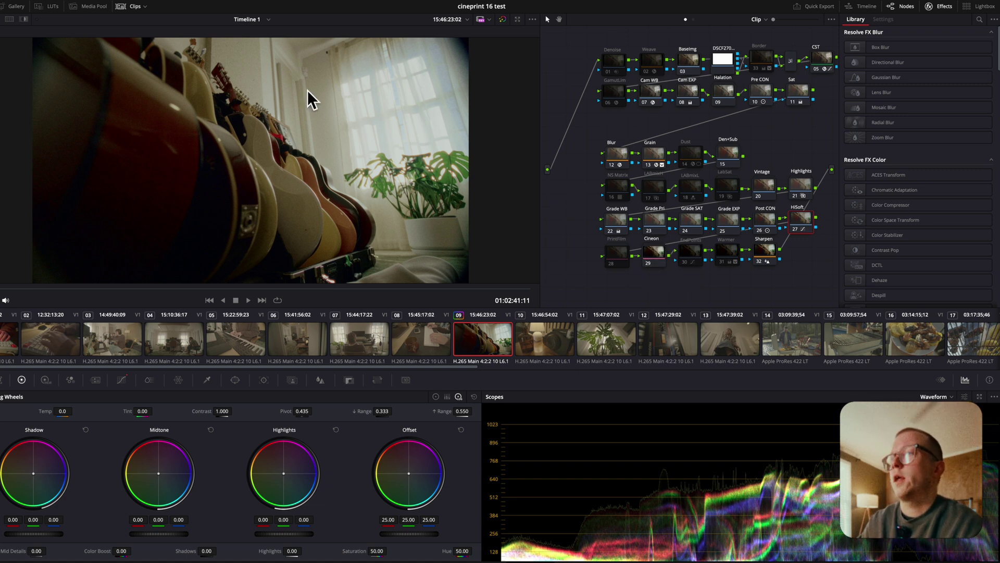
click(648, 262)
click(612, 264)
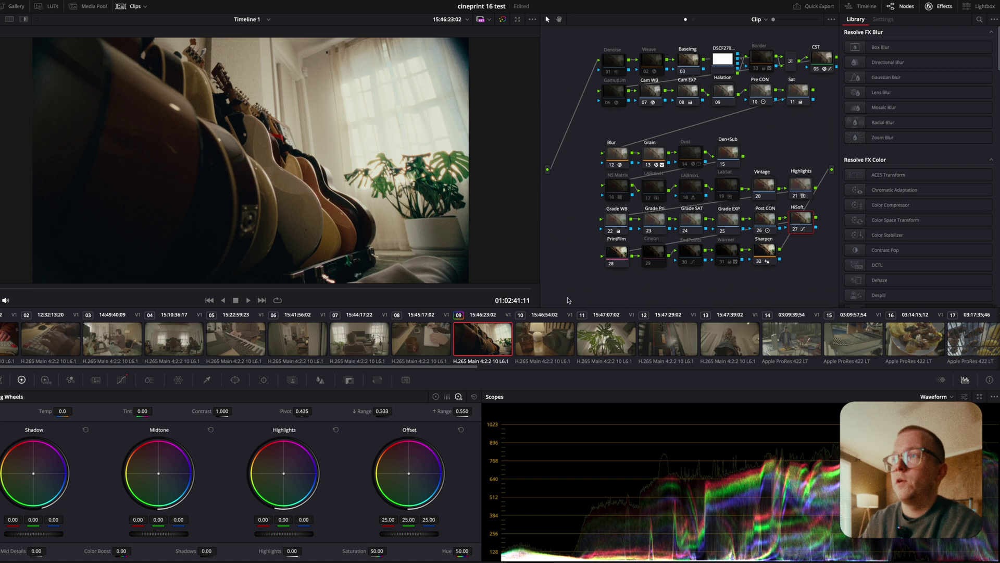
click(761, 200)
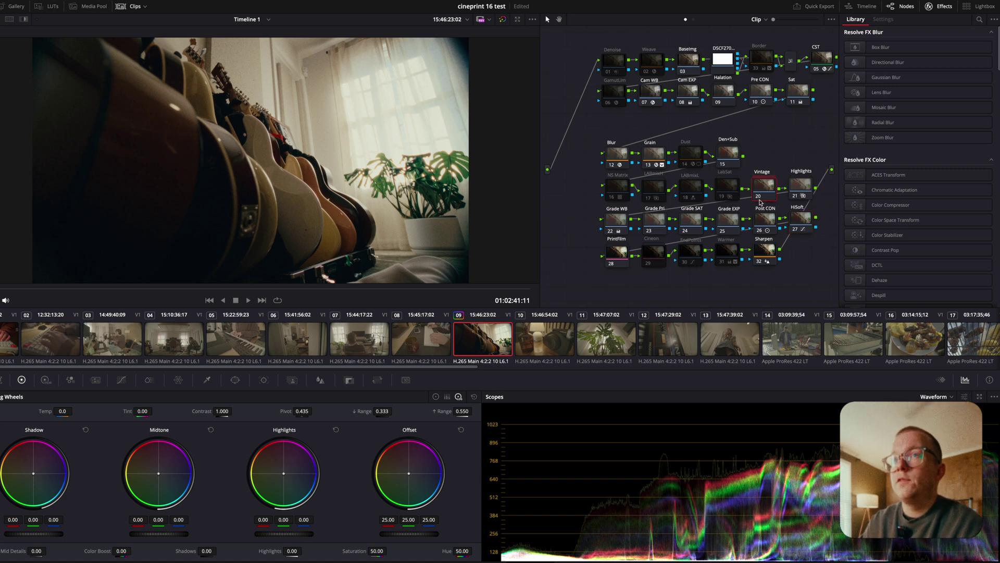
key(ctrl+d)
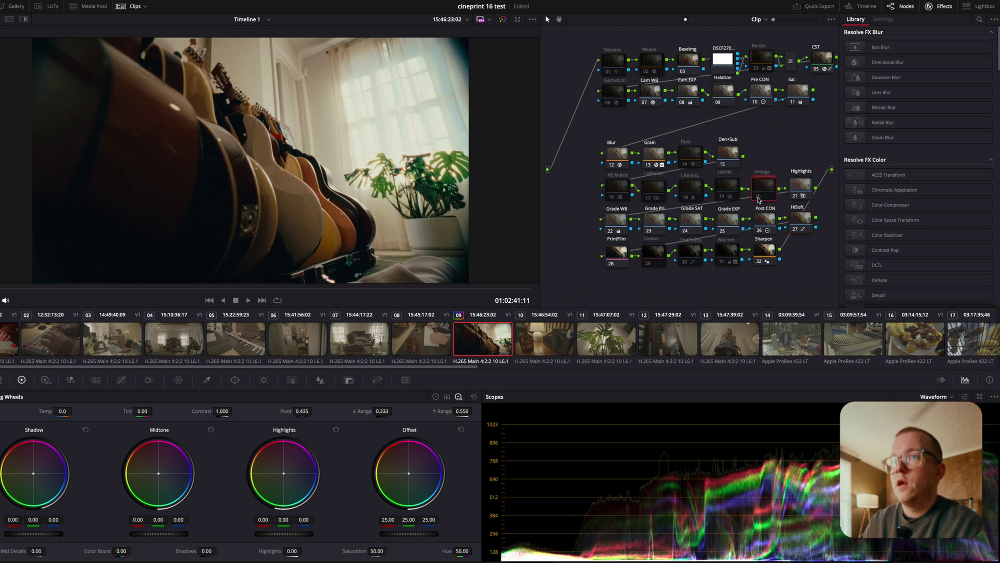
Preview the NS Matrix and LABmixL nodes on the guitar shot, disabling each again.
click(612, 198)
click(612, 198)
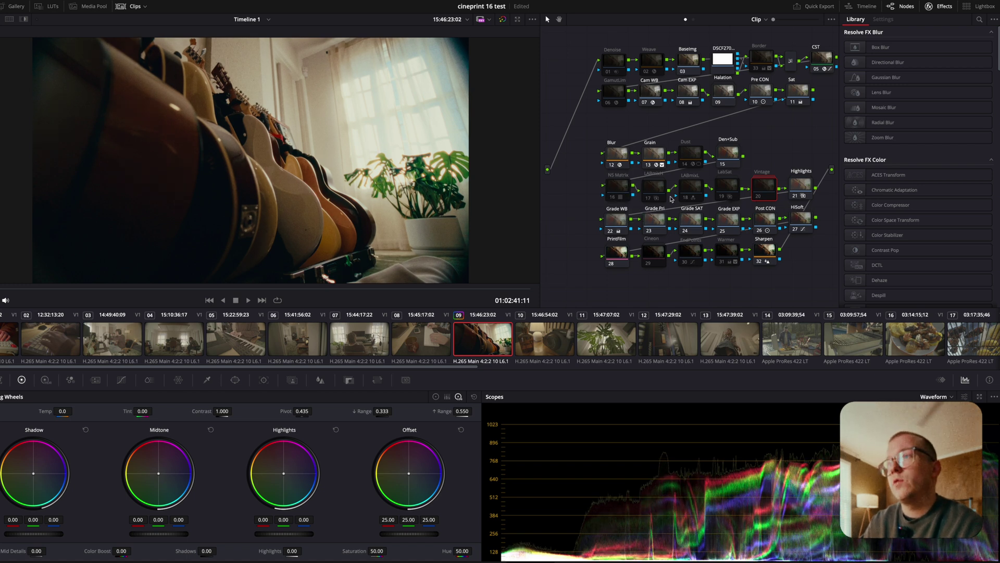
click(686, 197)
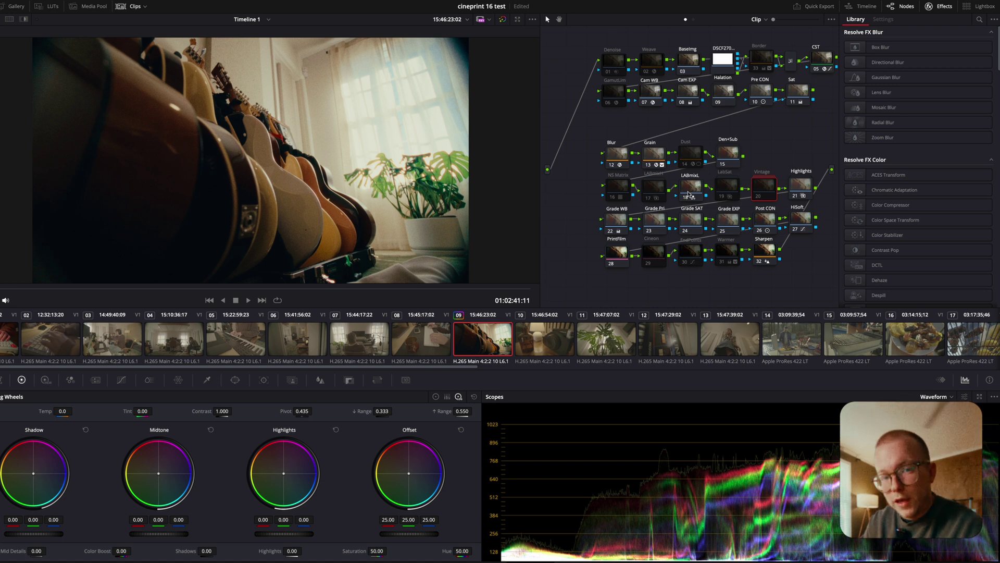
click(686, 197)
Preview the EndPoints node, inspect its custom curve, and disable the node again.
click(684, 262)
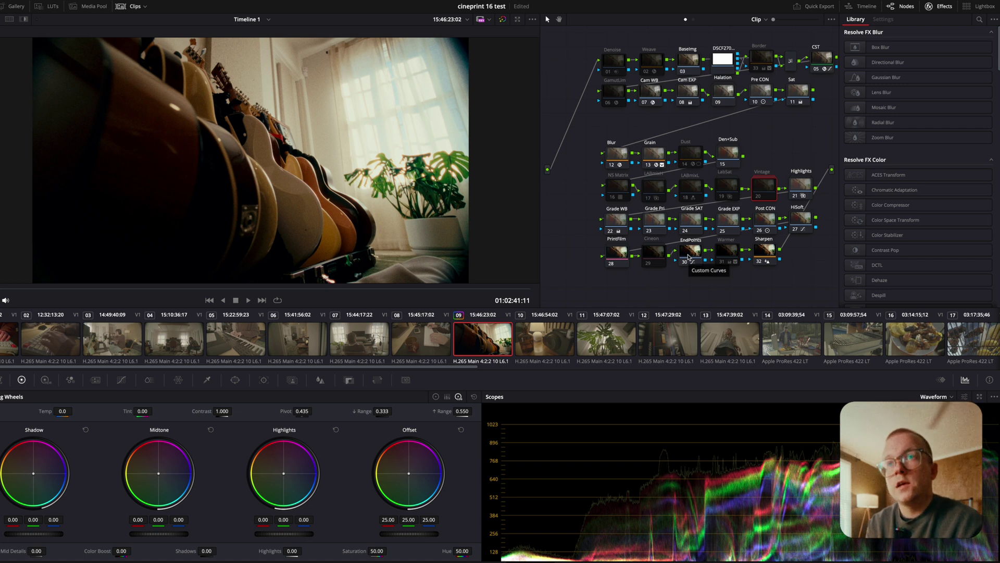
click(688, 255)
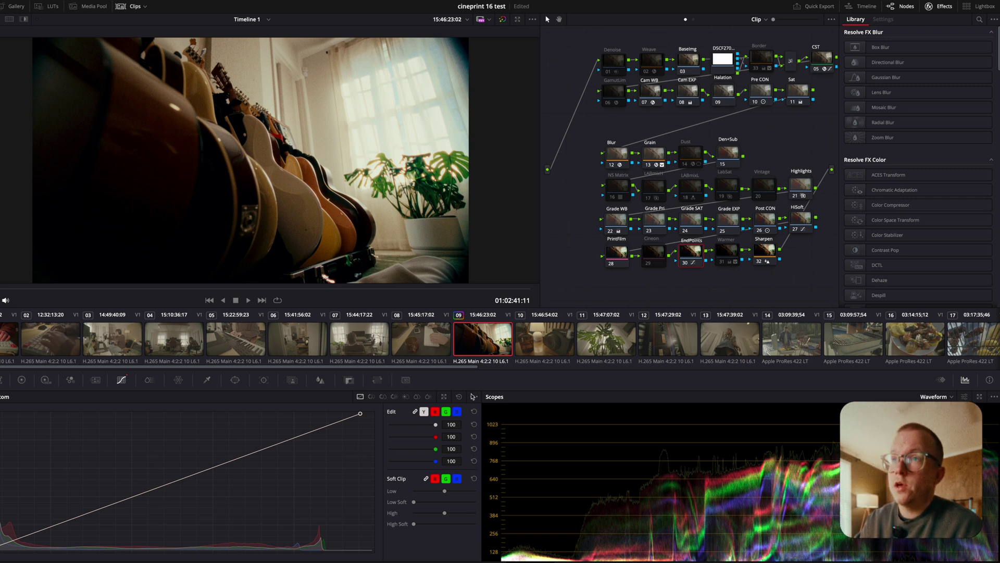
click(685, 262)
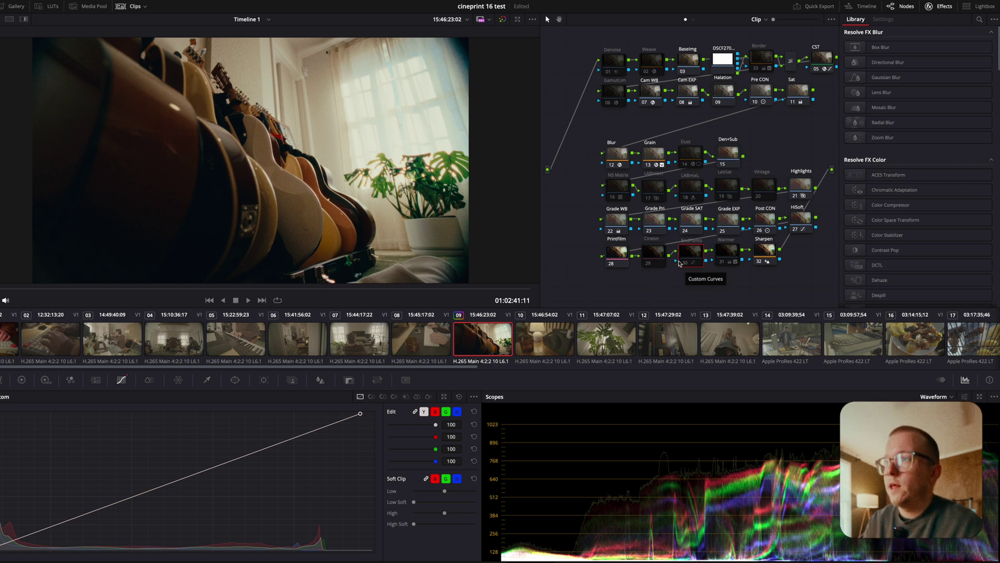
Compare the guitar shot with the Warmer node and the NS Matrix node on and off.
click(722, 265)
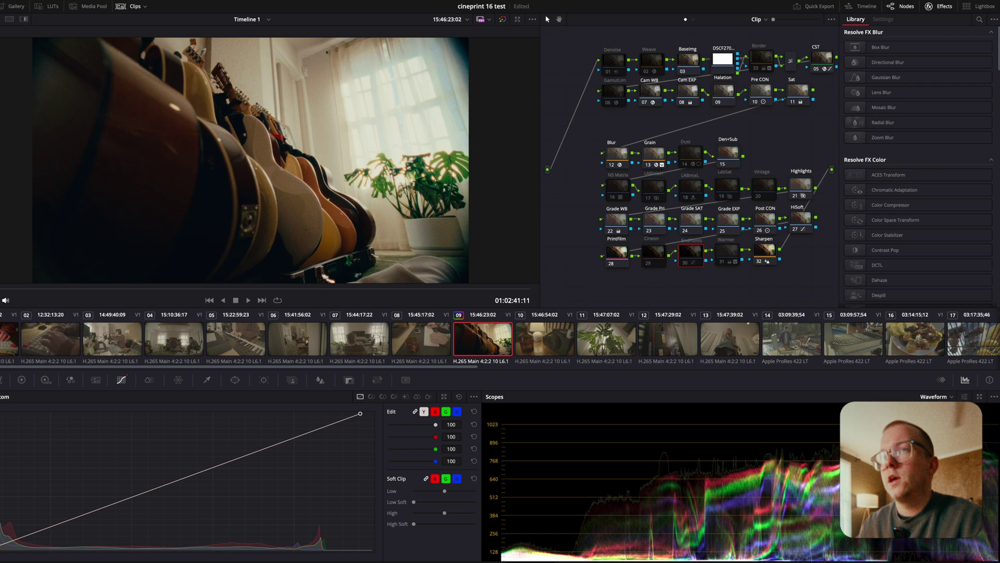
click(724, 263)
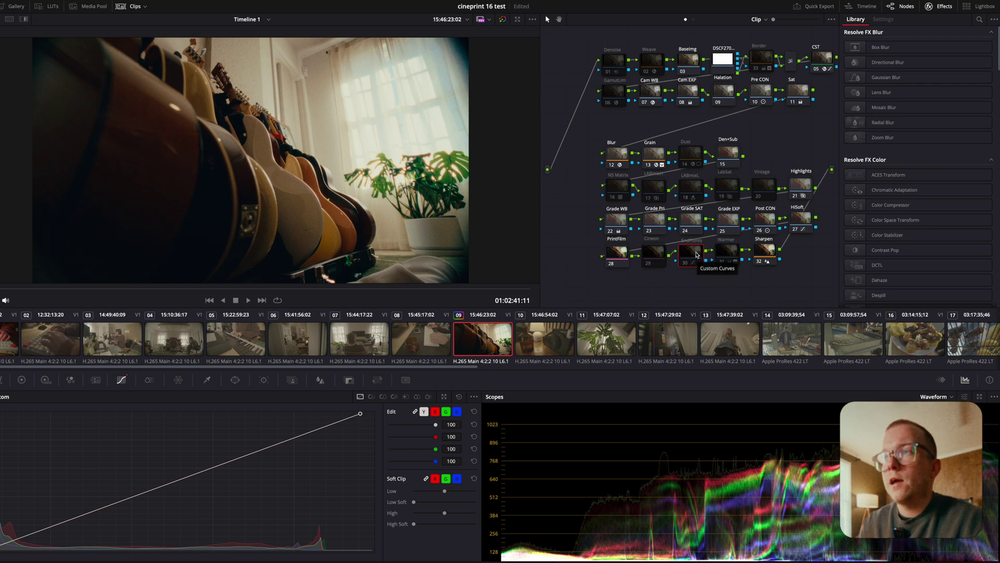
click(612, 198)
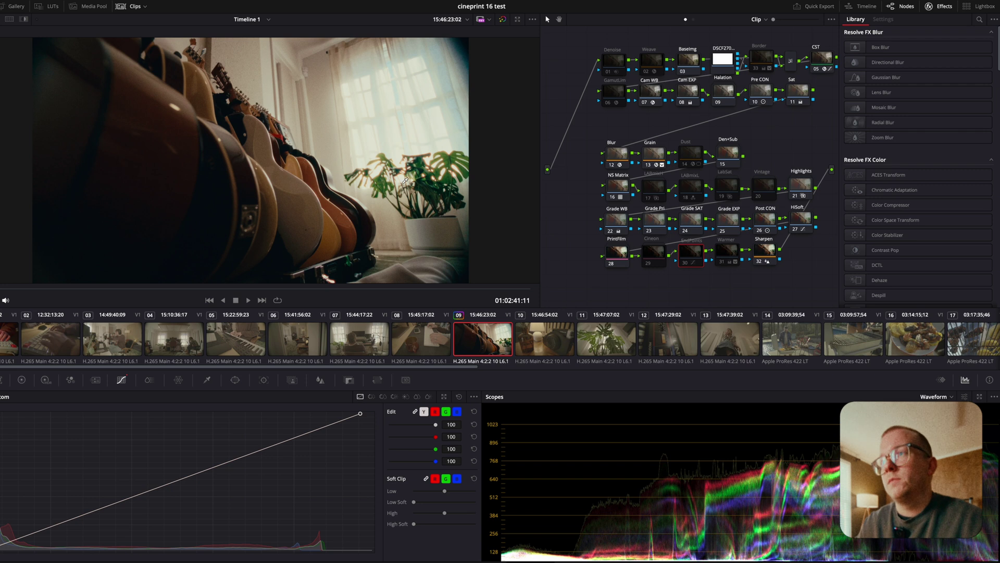
click(612, 198)
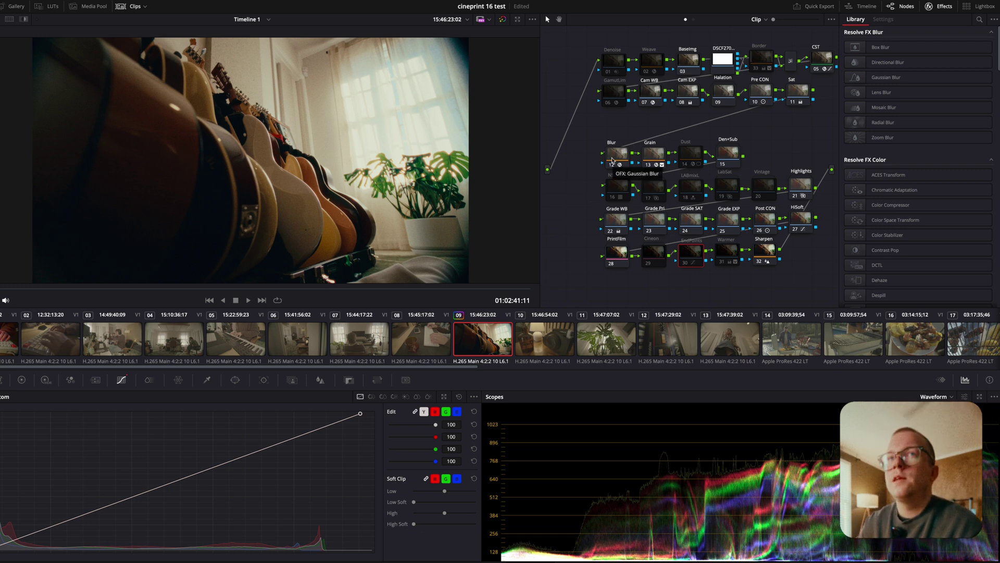
Bring back the gallery and grab a still of the graded guitar shot.
click(16, 7)
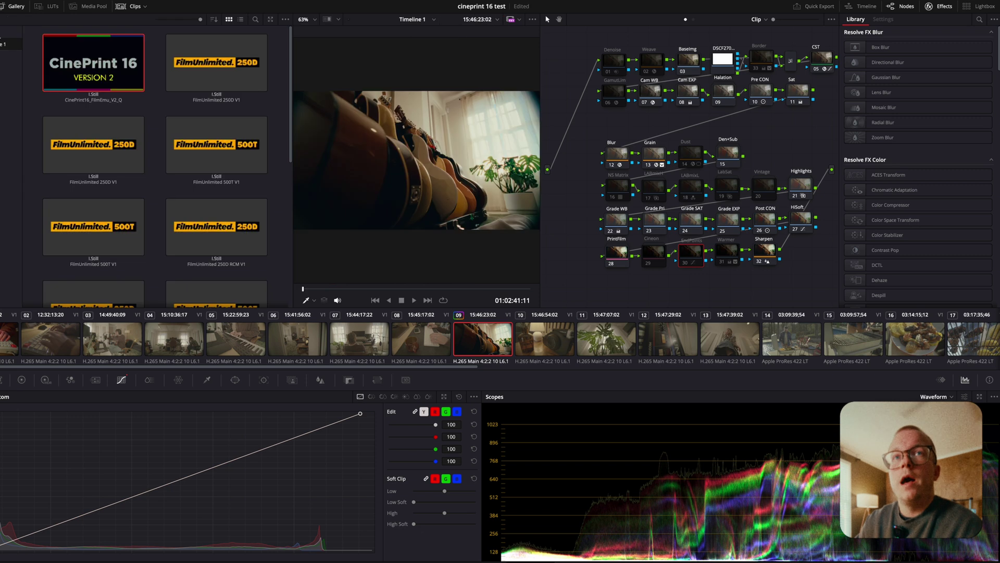
right_click(403, 159)
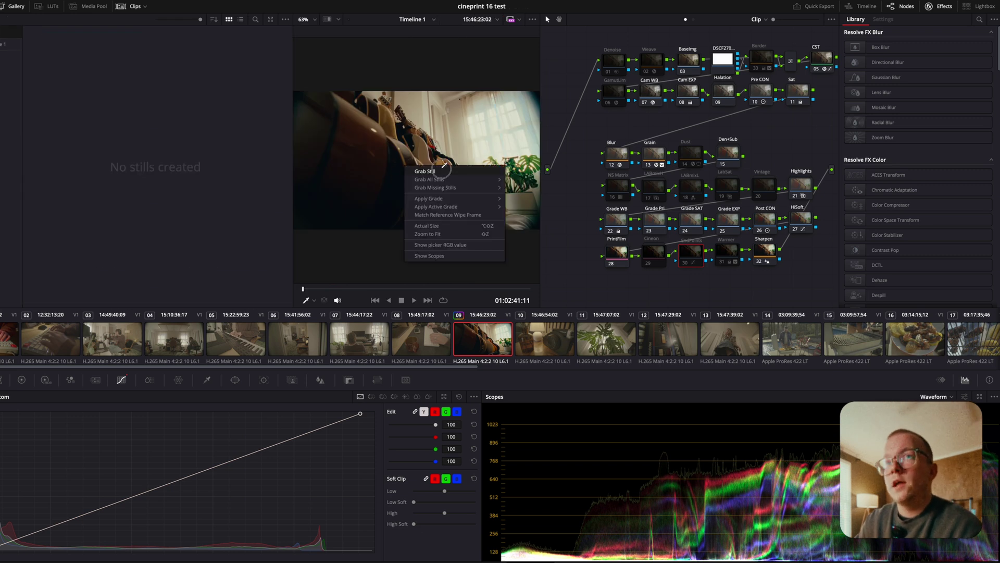
click(438, 166)
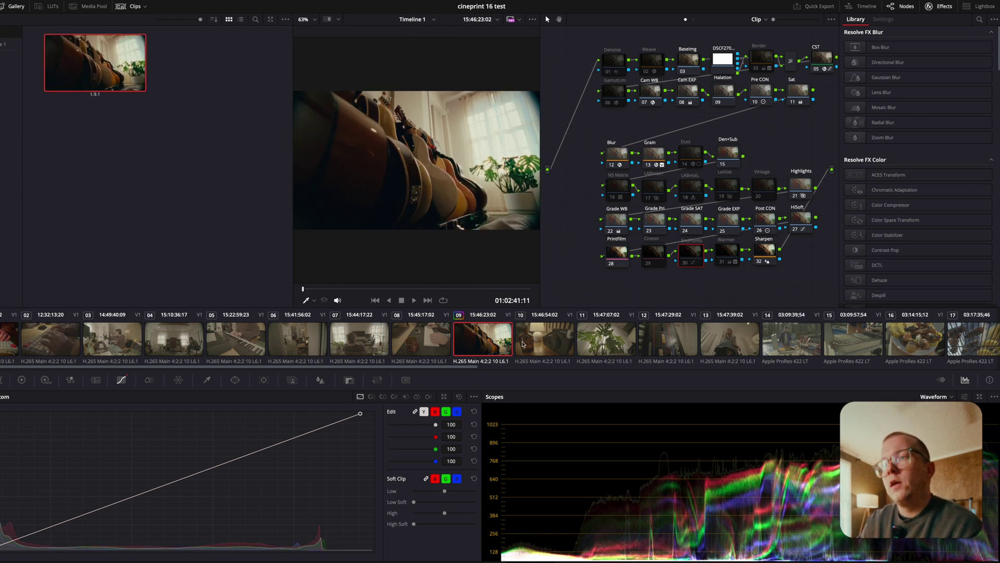
Apply the grabbed still's grade to clip 10, the instant camera and lamp shot.
key(Down)
right_click(81, 37)
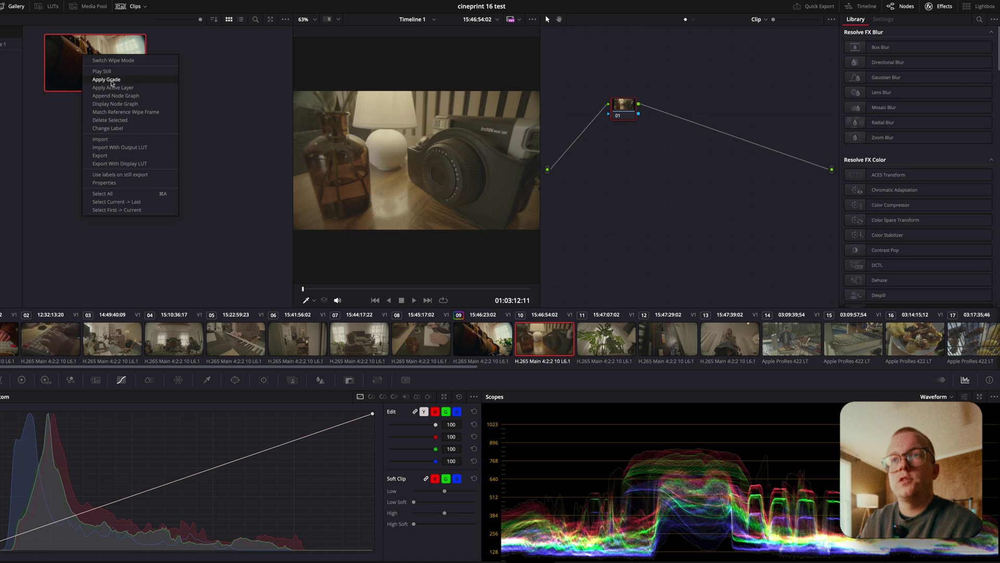
click(102, 83)
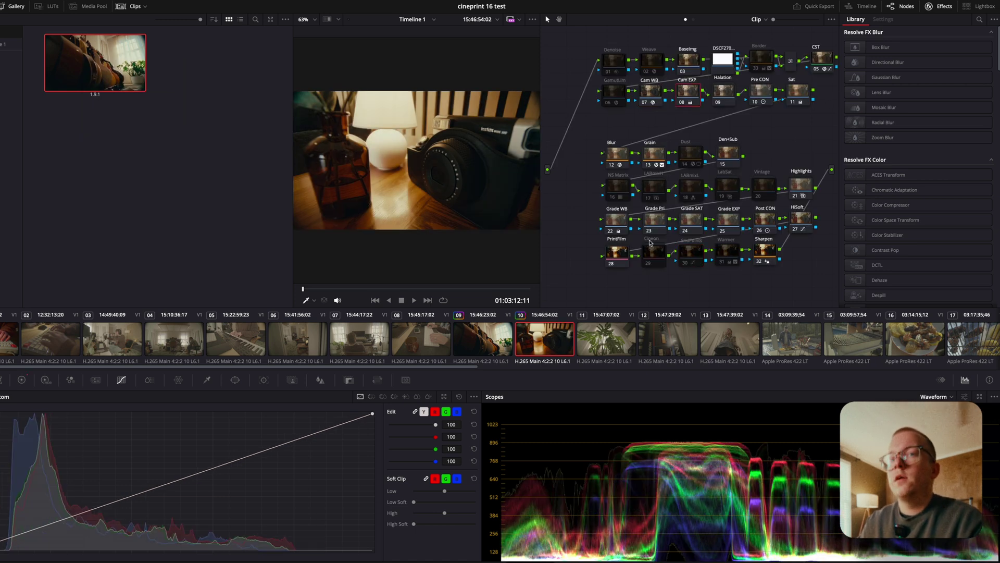
Raise the exposure of clip 10 by setting the Cam EXP node's Offset to 40.05 with the primary color wheels.
click(21, 380)
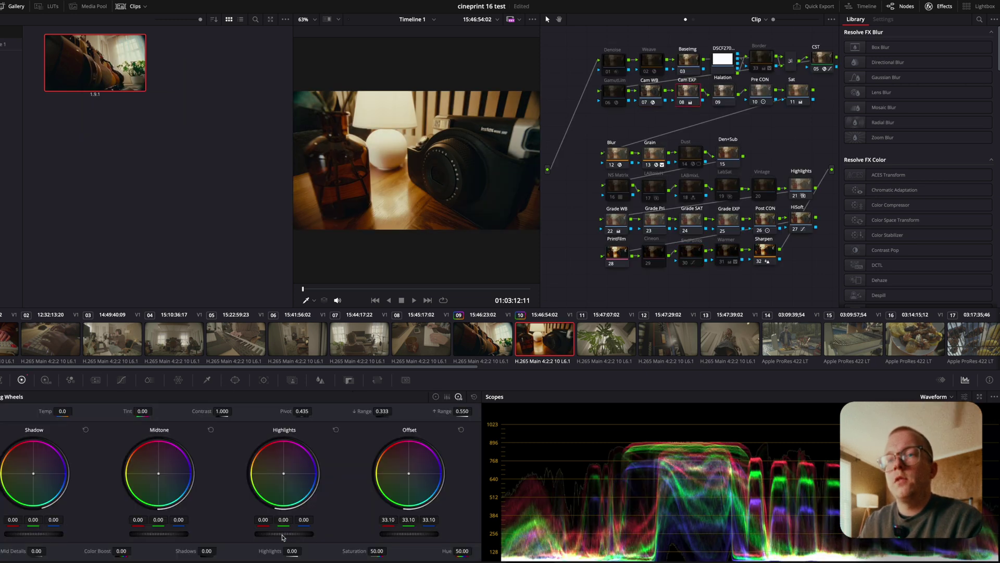
click(436, 397)
drag(395, 533, 411, 533)
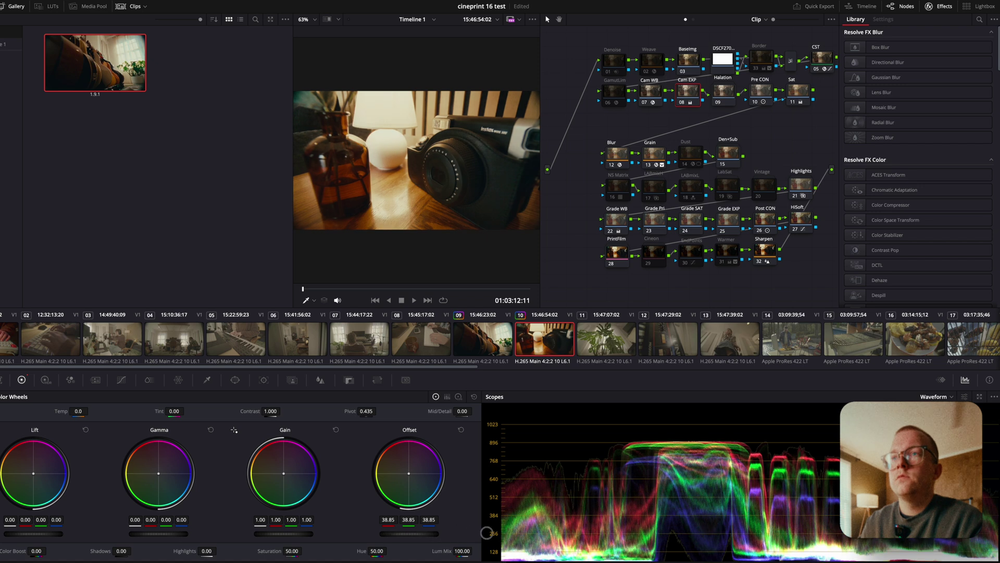
drag(496, 531, 489, 529)
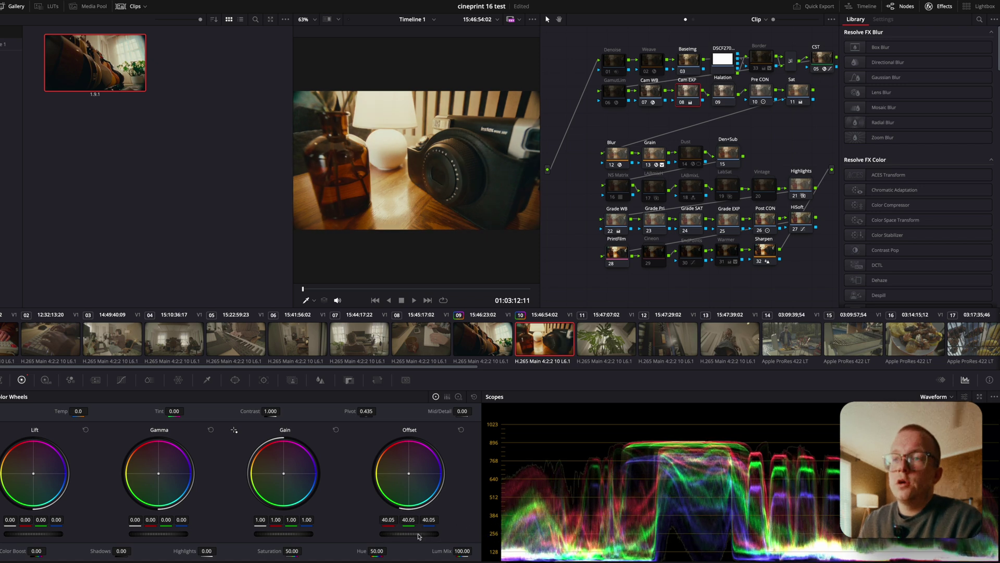
Apply the grabbed still's grade to clip 11, the plant shot.
click(611, 348)
right_click(125, 65)
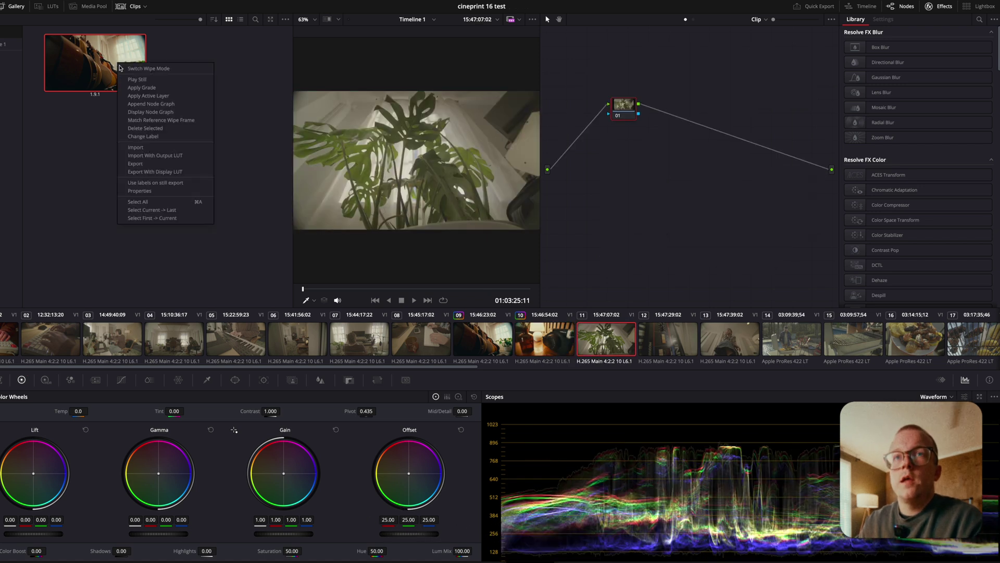
click(141, 87)
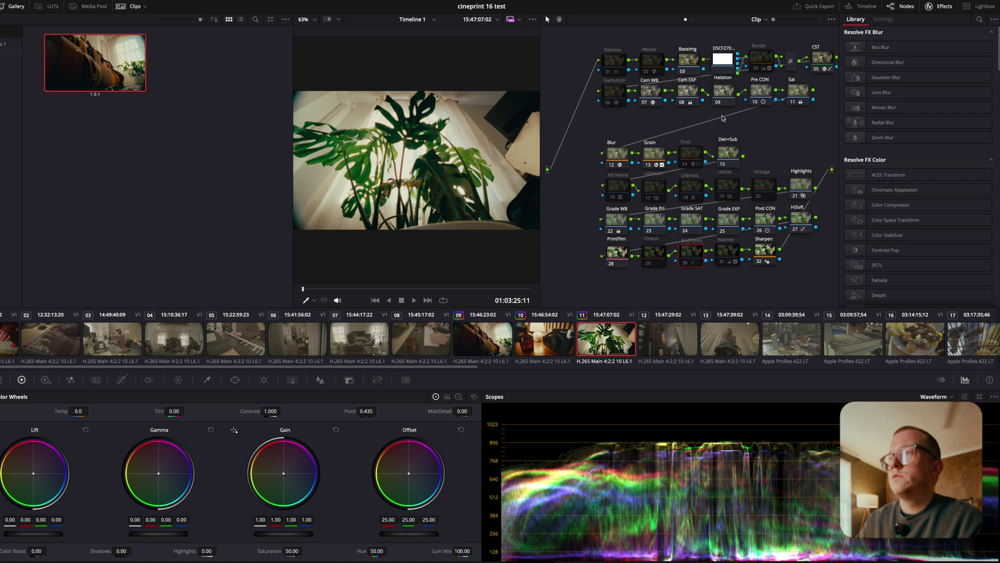
Set Highlights to -89.00 in the Cam EXP node of the plant shot.
click(689, 91)
drag(212, 558, 116, 556)
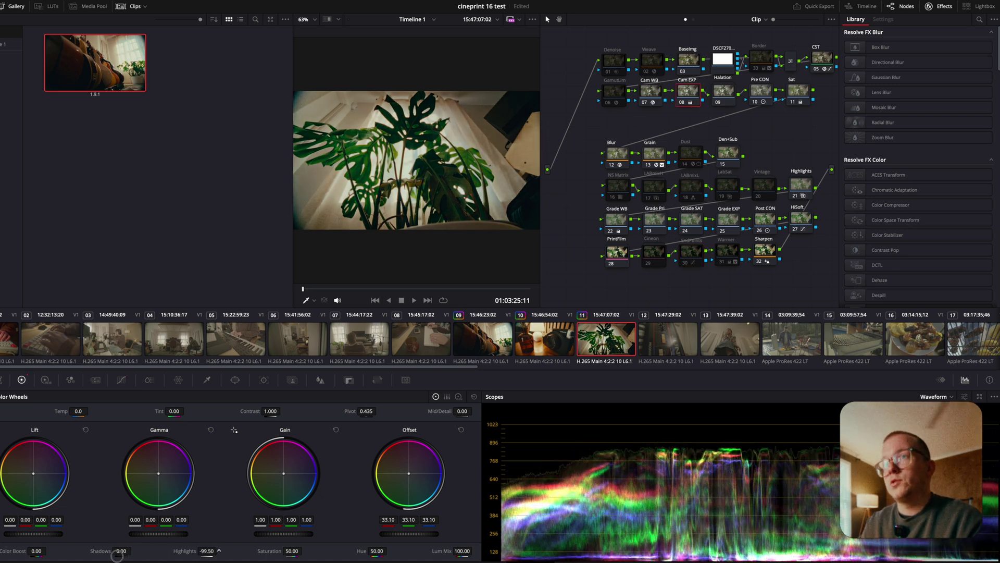
drag(204, 552, 216, 552)
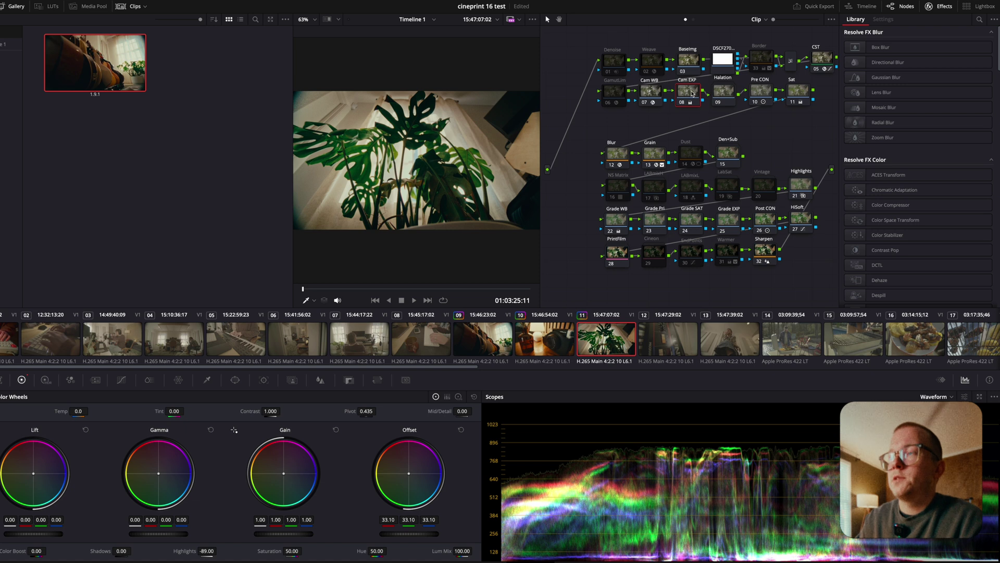
Apply the grabbed still's grade to clip 12, the synthesizer shot, and clip 13, the low-angle shot of the man.
click(693, 349)
right_click(141, 90)
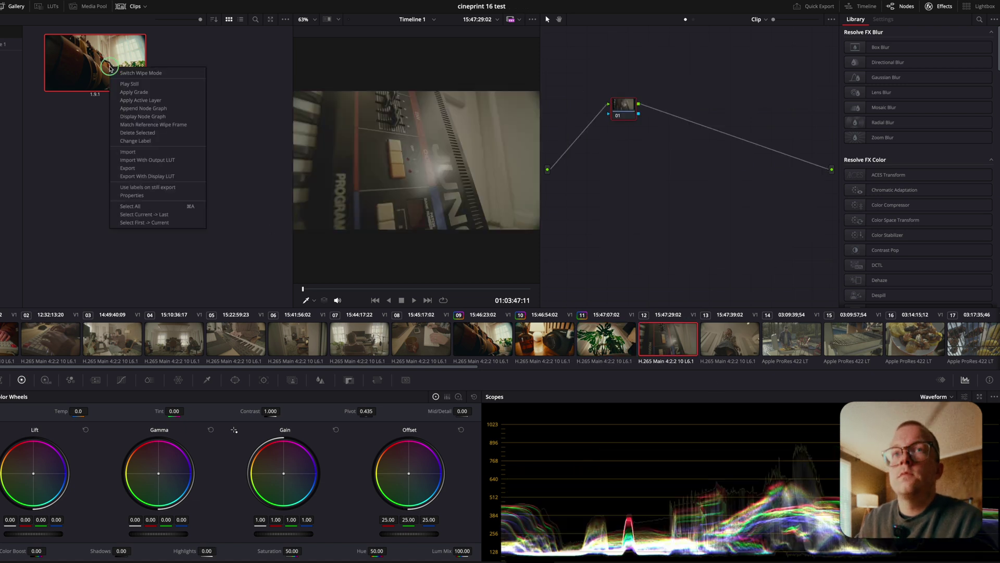
click(137, 83)
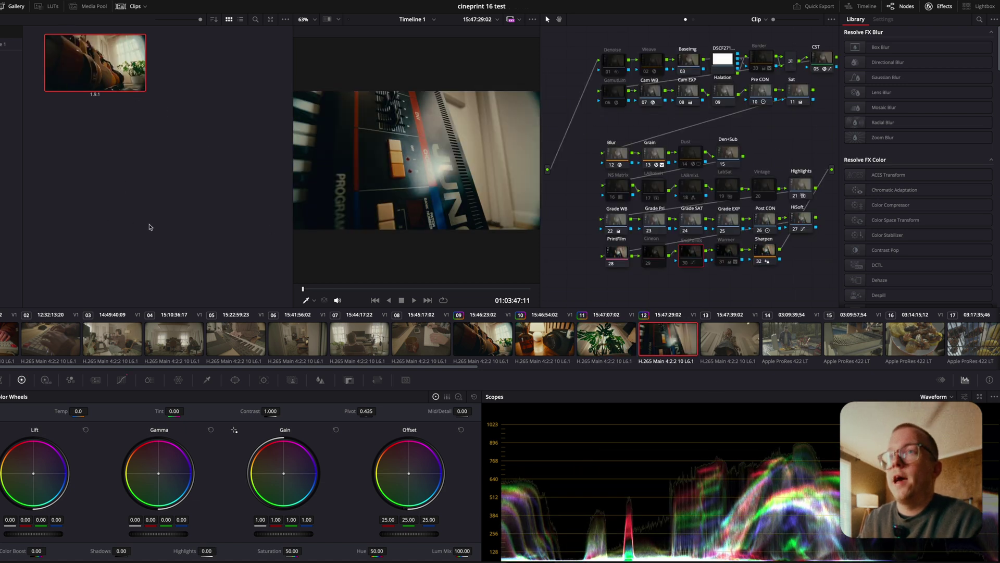
click(718, 342)
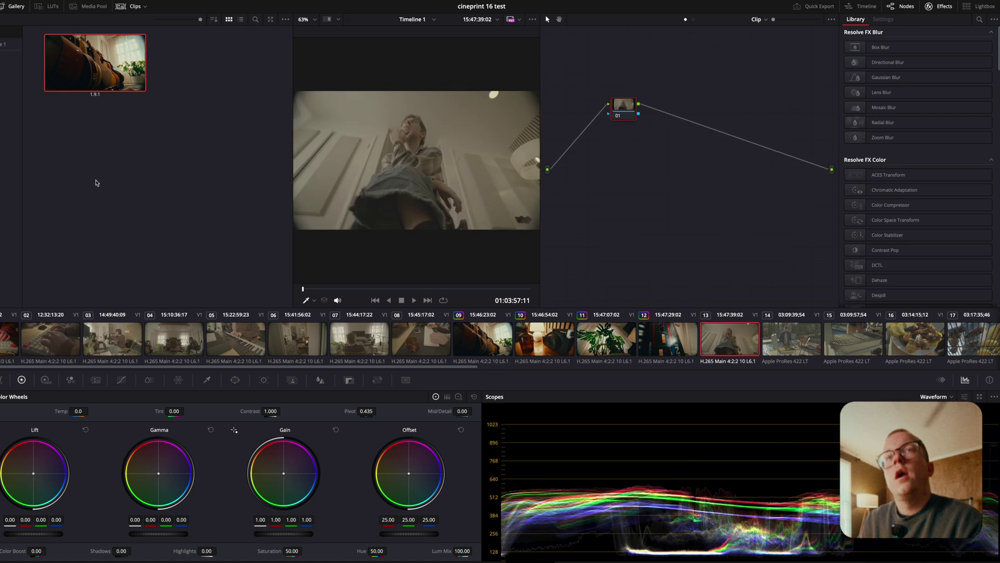
right_click(84, 68)
click(107, 95)
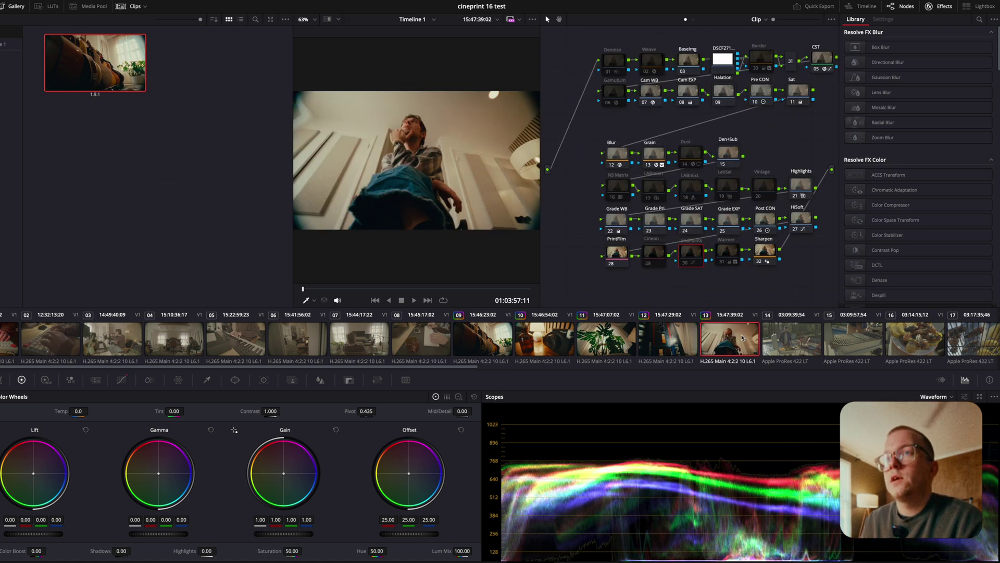
Apply the grabbed still's grade to clip 07, the shot of the man seated at the desk from behind.
click(433, 341)
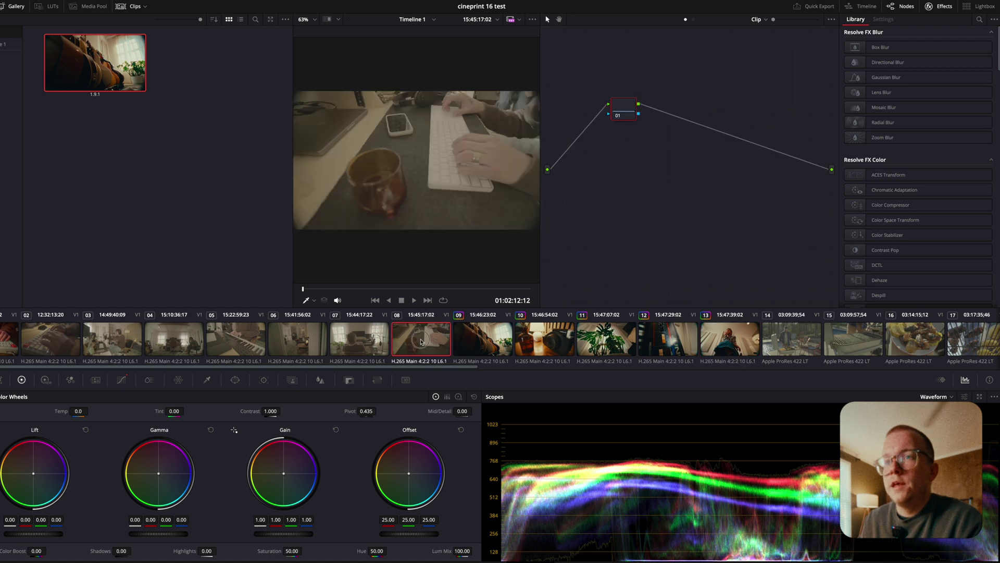
click(373, 341)
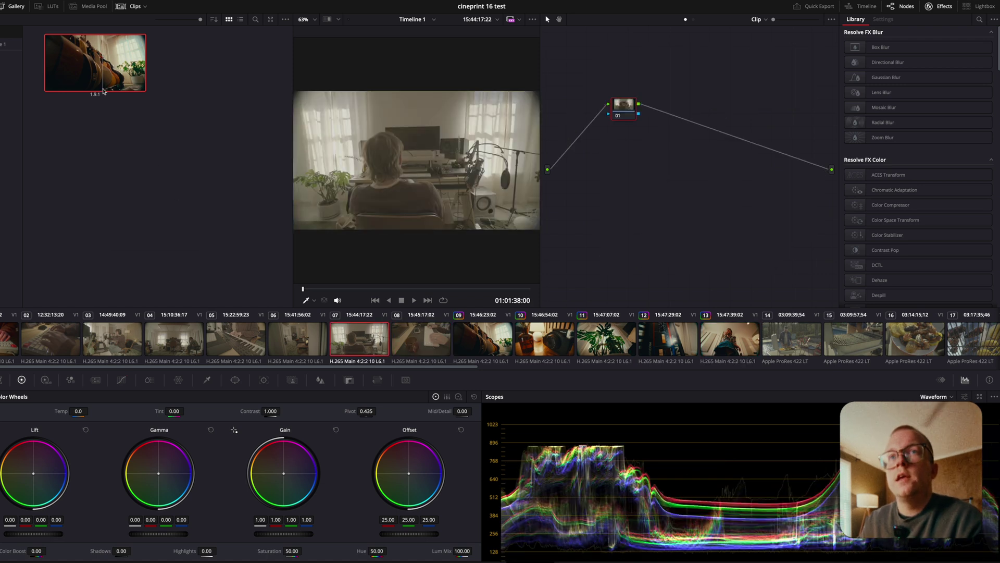
right_click(104, 86)
click(128, 111)
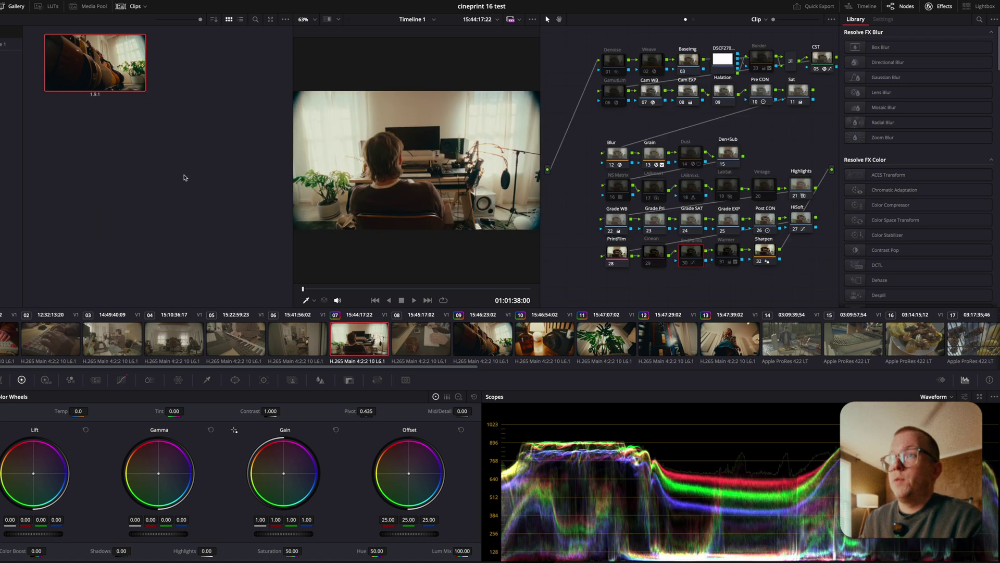
Disable the Halation node on clip 07 and lower Highlights in its Cam EXP node.
click(717, 102)
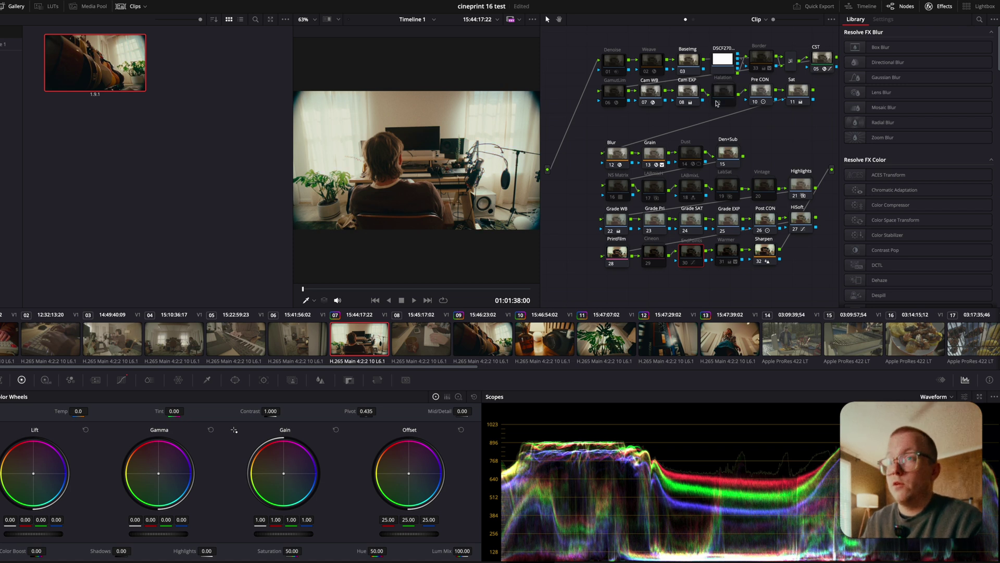
click(682, 104)
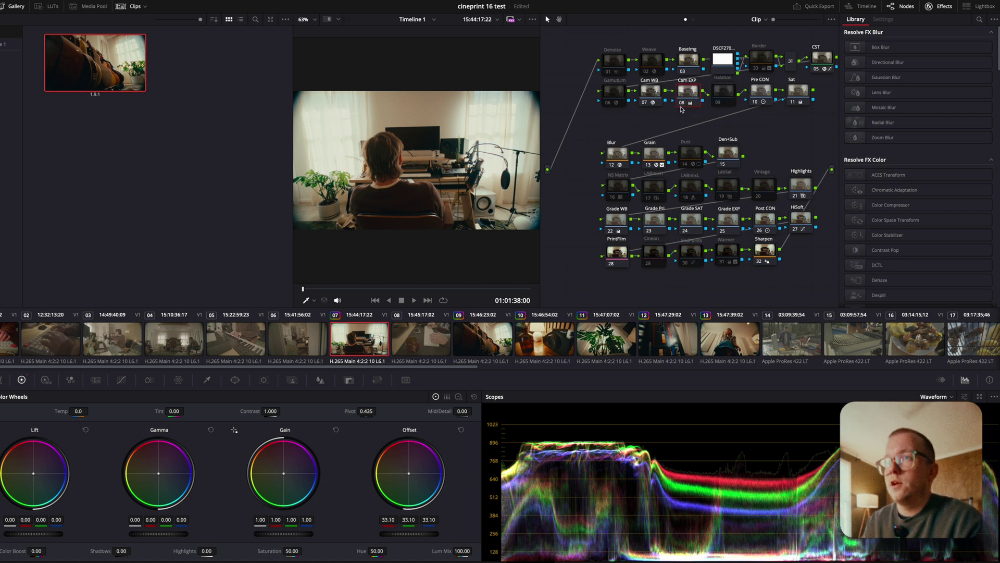
drag(204, 551, 156, 550)
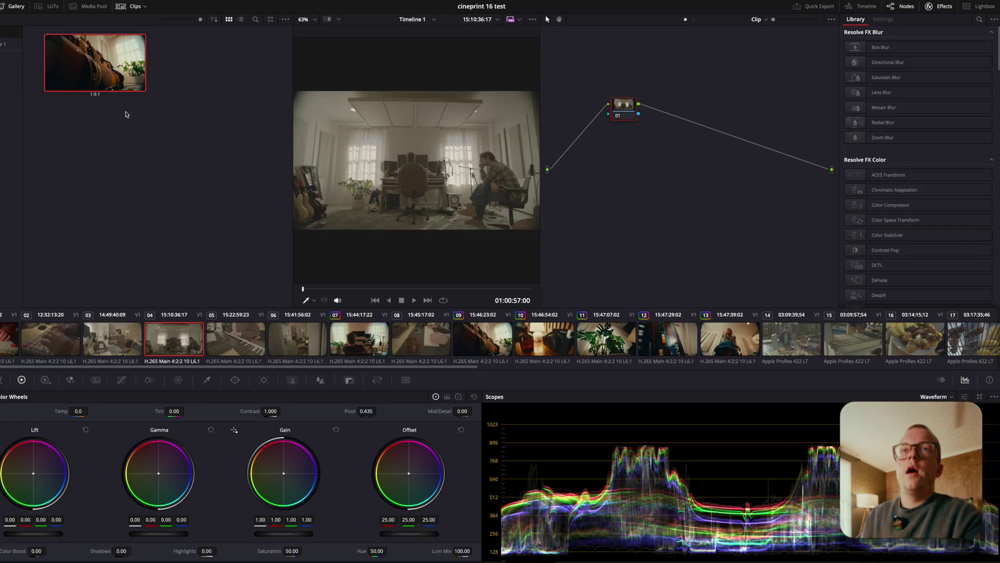
Apply the grabbed guitar still's grade to clip 04, the wide shot of the studio room.
right_click(89, 71)
click(107, 93)
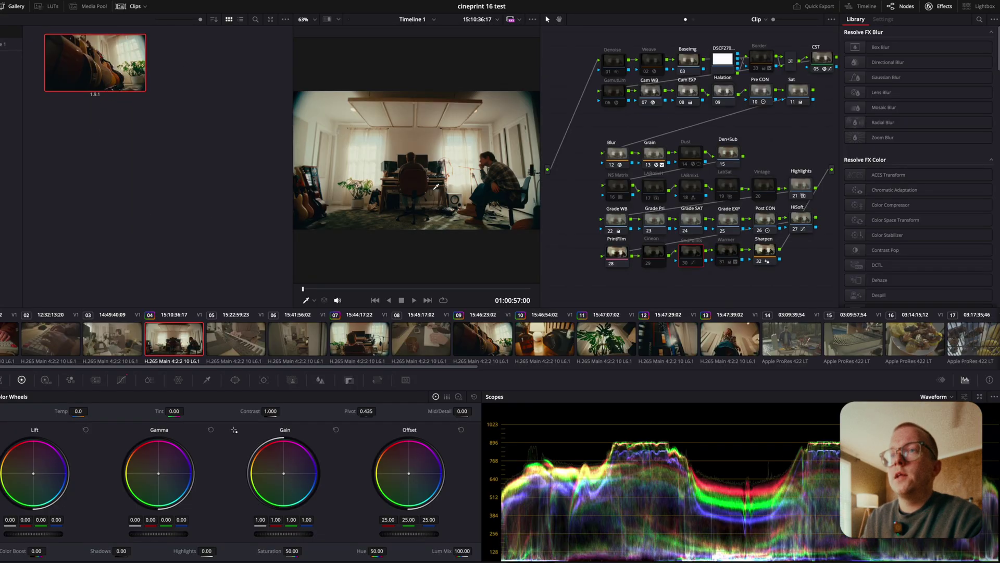
Grab a still of clip 07, the man at the desk from behind, and apply its grade to clip 04.
click(351, 342)
right_click(410, 168)
click(428, 176)
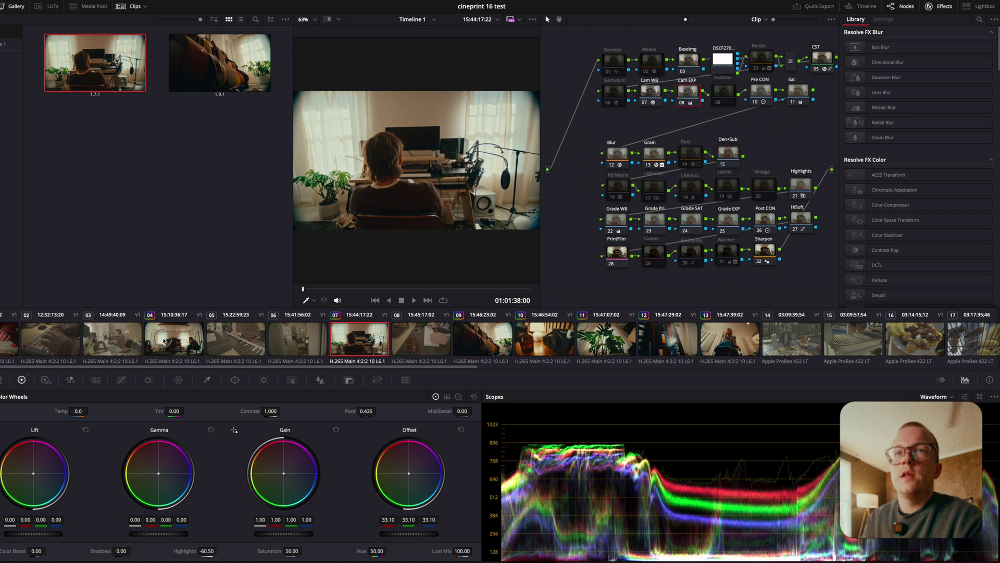
click(160, 340)
right_click(107, 64)
click(131, 88)
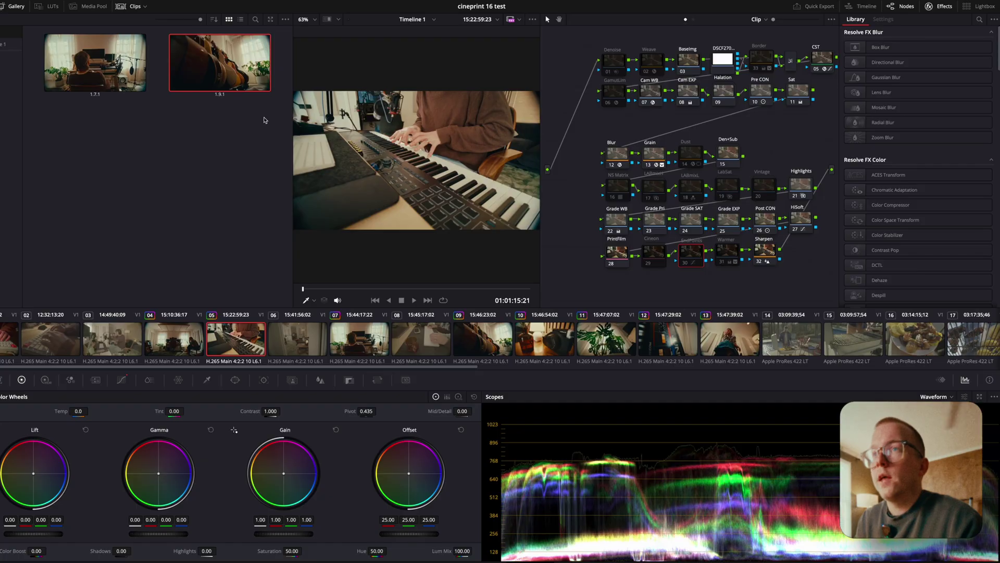
Apply the grade of still 1.7.1 to clip 06, the room shot with the doors, and play back the timeline through clip 07.
click(327, 341)
click(89, 89)
right_click(92, 86)
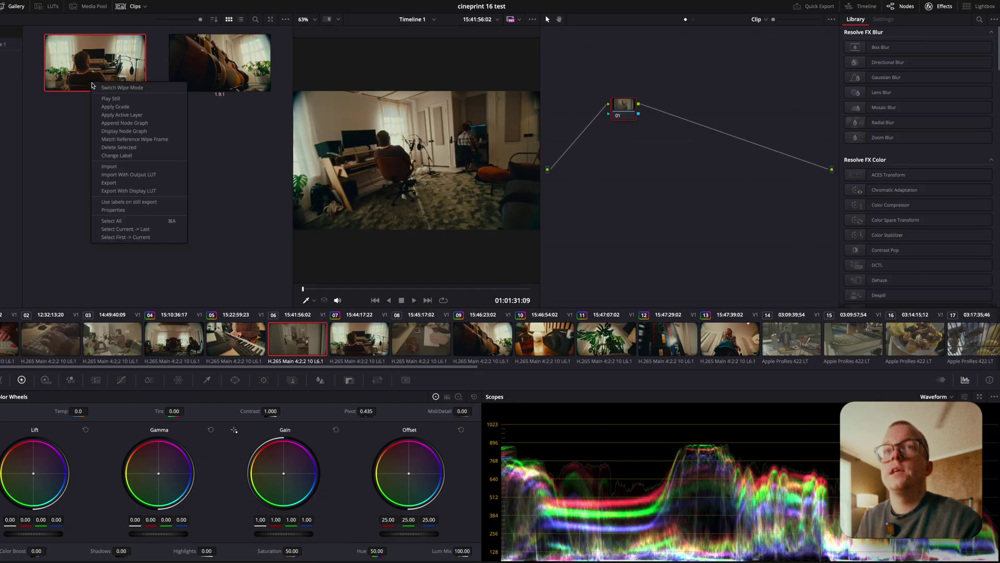
click(116, 106)
key(space)
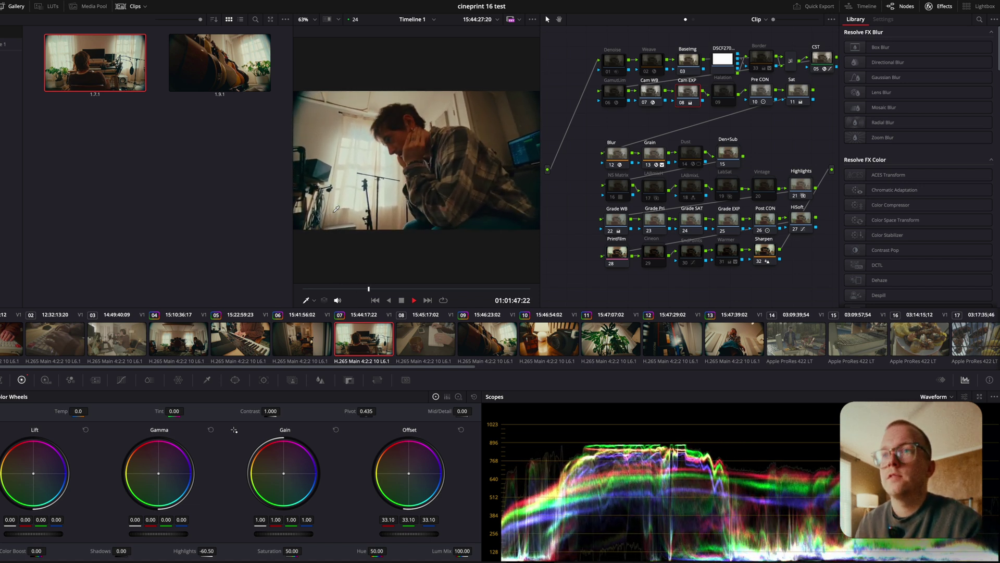
key(space)
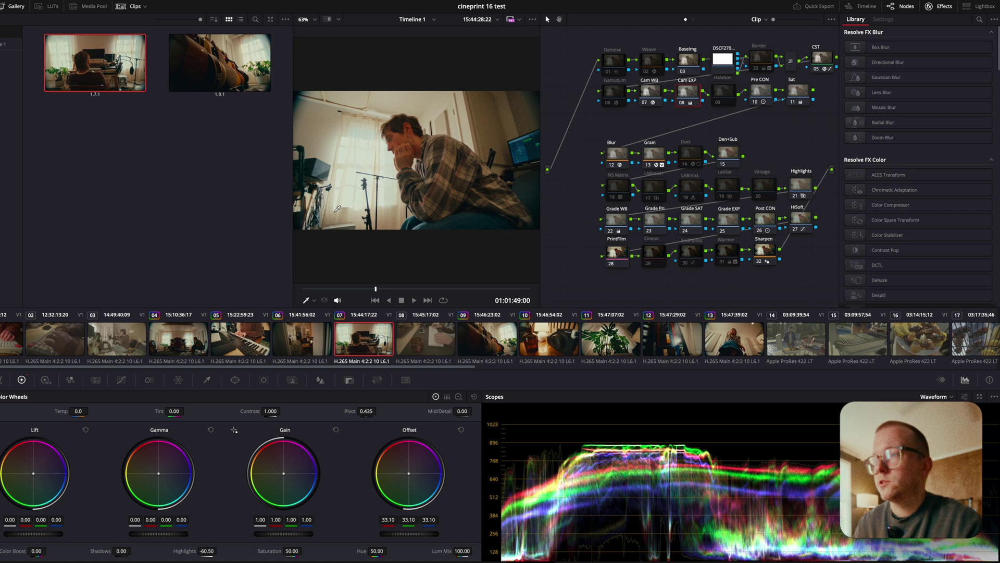
Apply the grade of still 1.7.1 to clip 14, the man grilling by the pool.
click(821, 346)
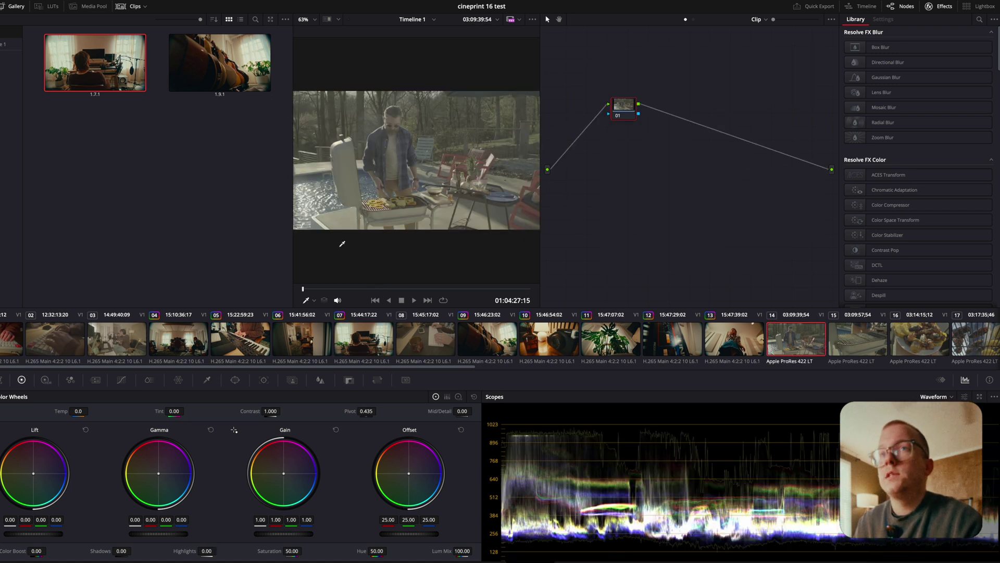
right_click(102, 89)
click(123, 111)
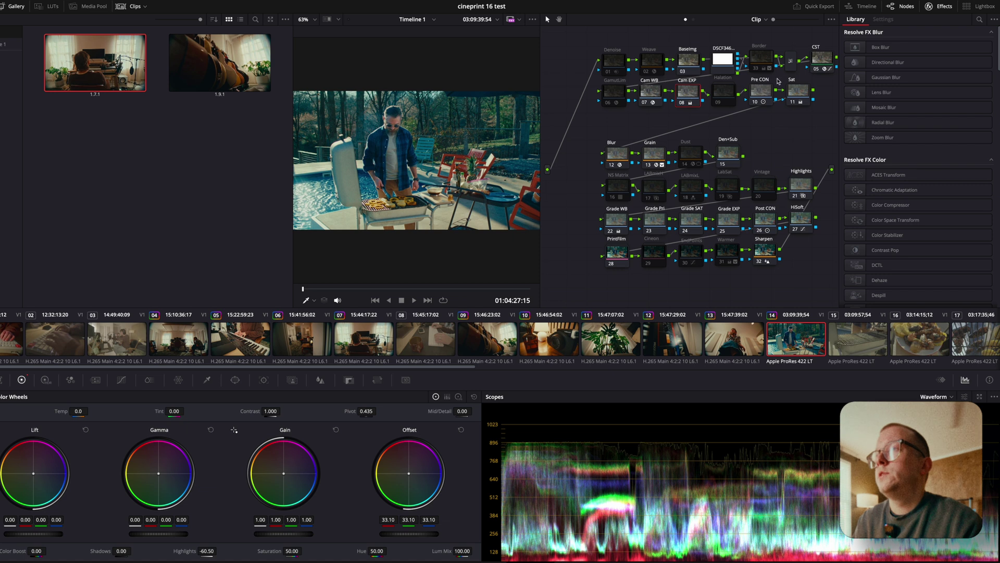
Set the source illuminant to 5785 Kelvin in clip 14's Cam WB node and grab a still of the result.
click(651, 93)
double_click(885, 79)
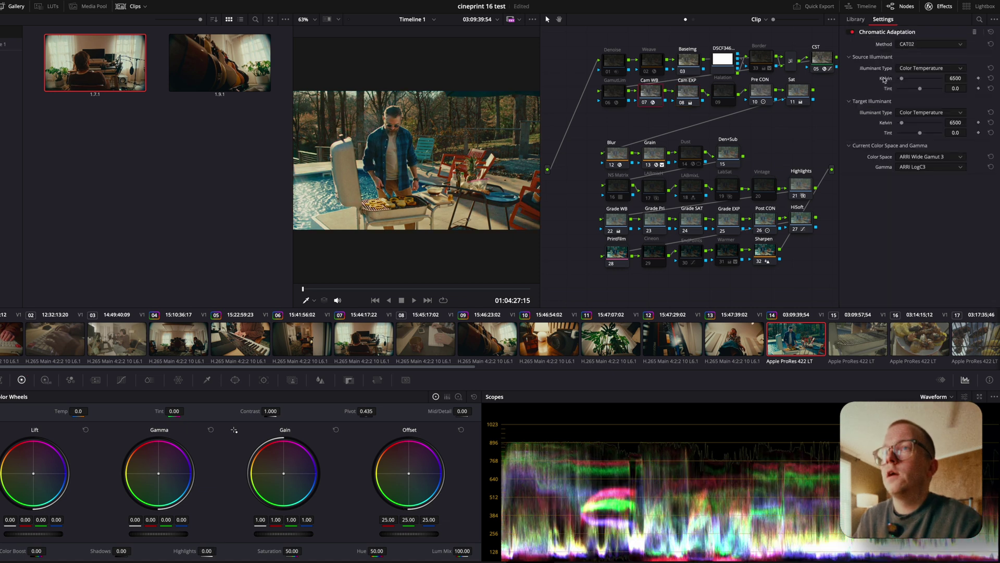
drag(955, 79, 667, 76)
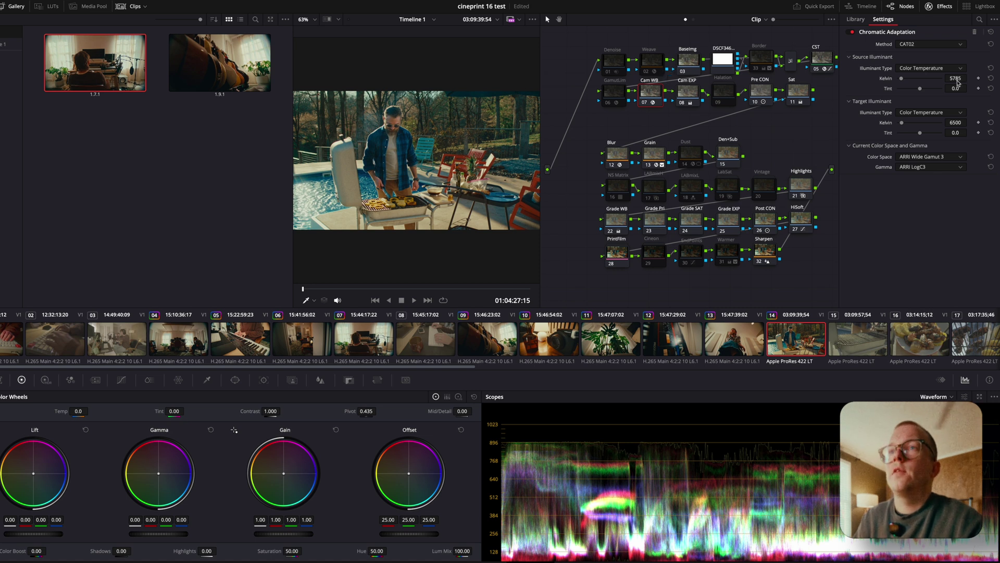
right_click(462, 149)
click(480, 154)
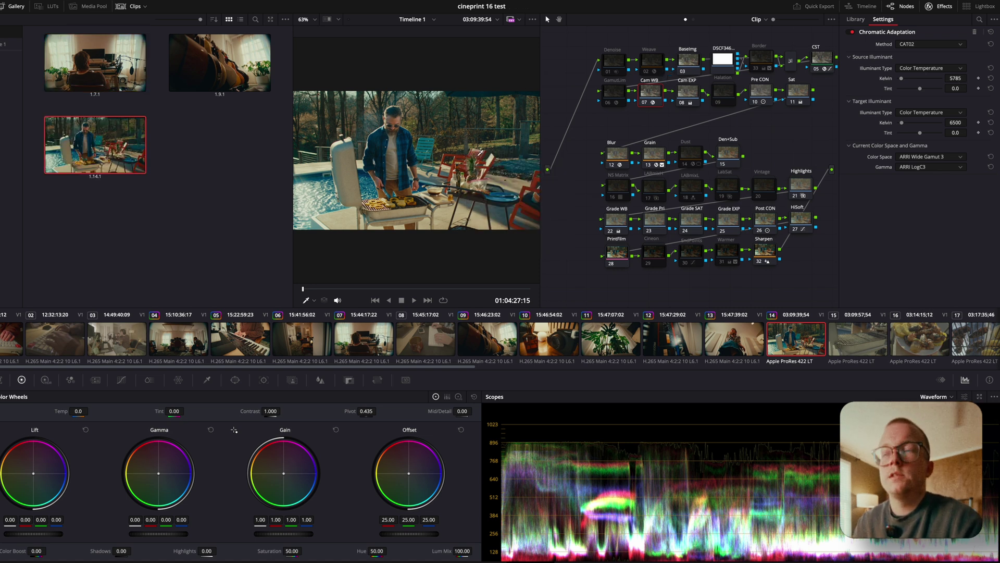
Apply the grade of still 1.14.1 to clip 15, the close-up of the open grill.
click(855, 343)
right_click(118, 139)
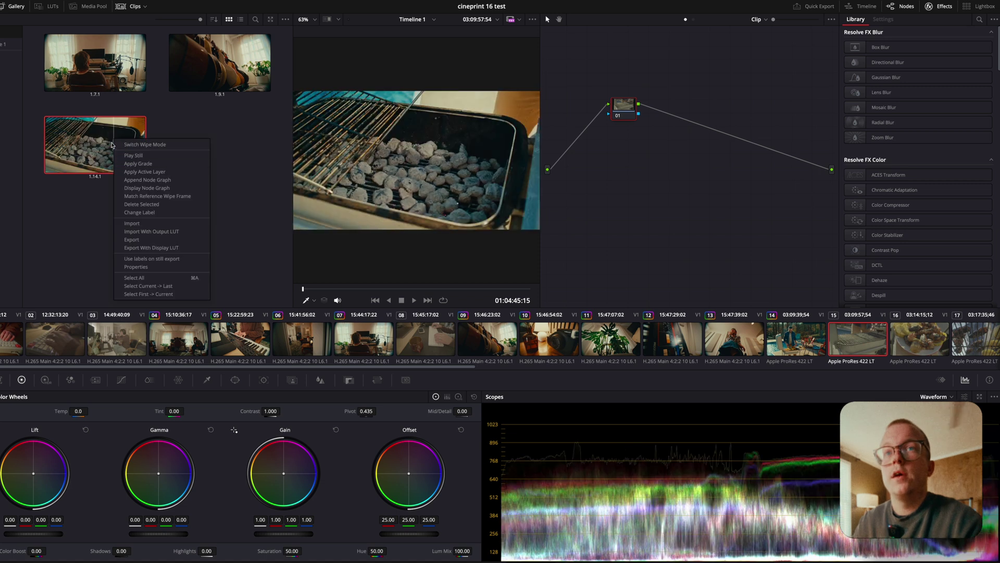
click(124, 164)
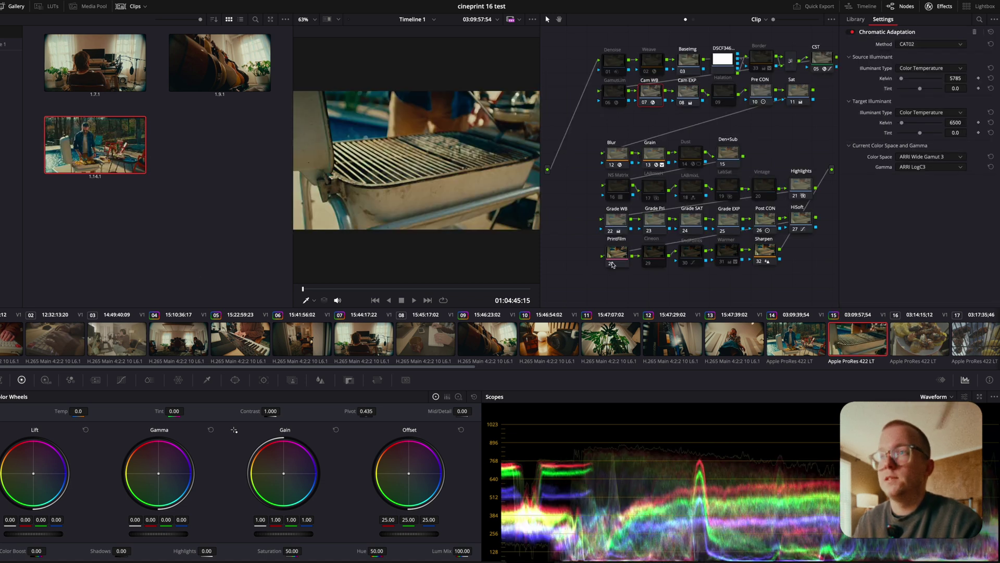
Open the PrintFilm compound node on clip 15 and inspect its 3513 D60 and 2383 D60 LUT nodes.
click(612, 263)
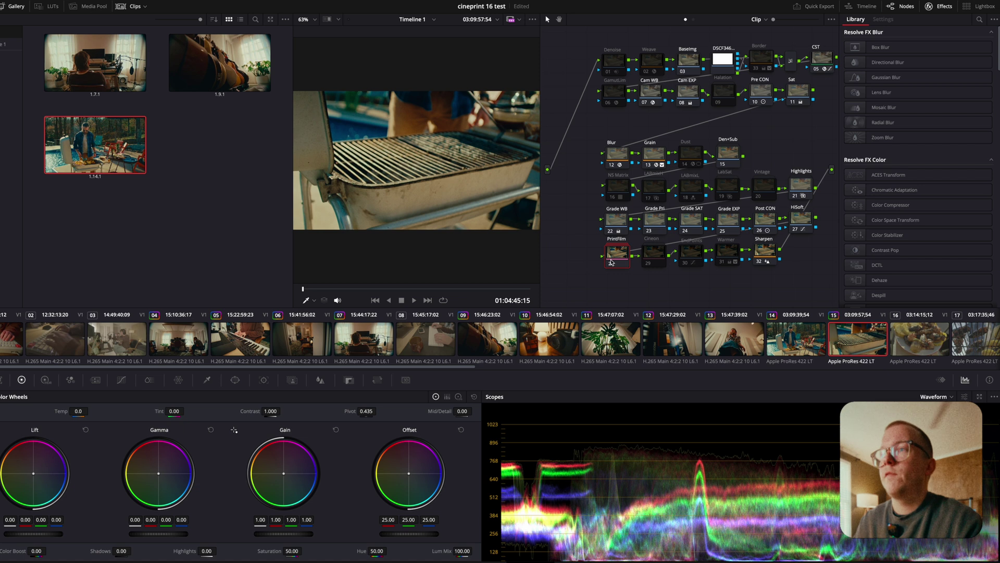
right_click(617, 254)
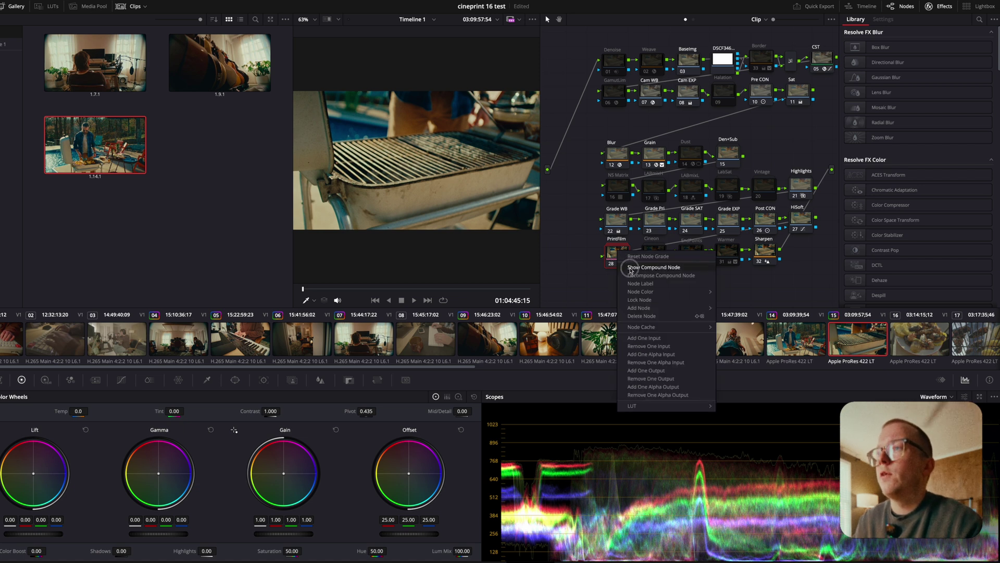
click(656, 270)
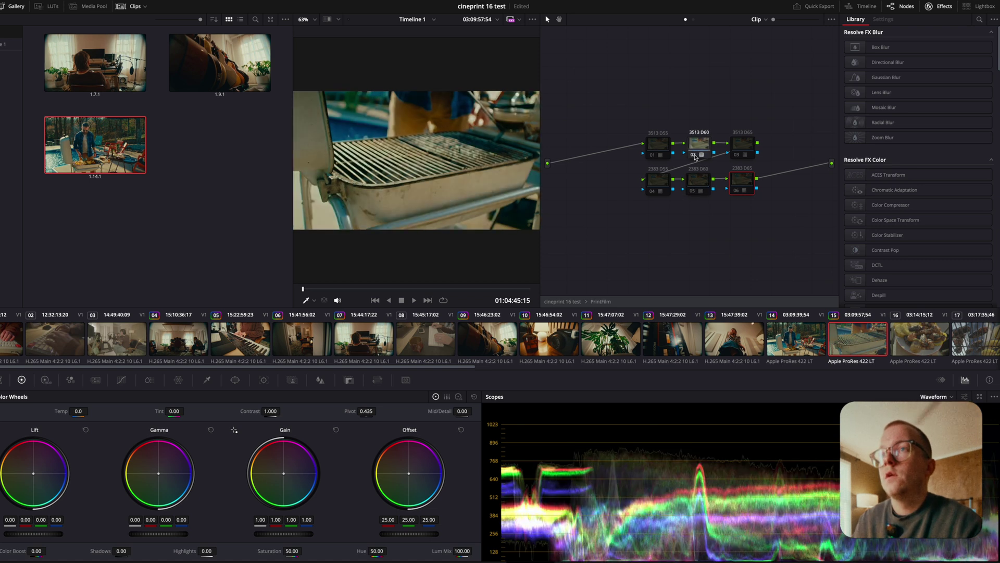
click(697, 152)
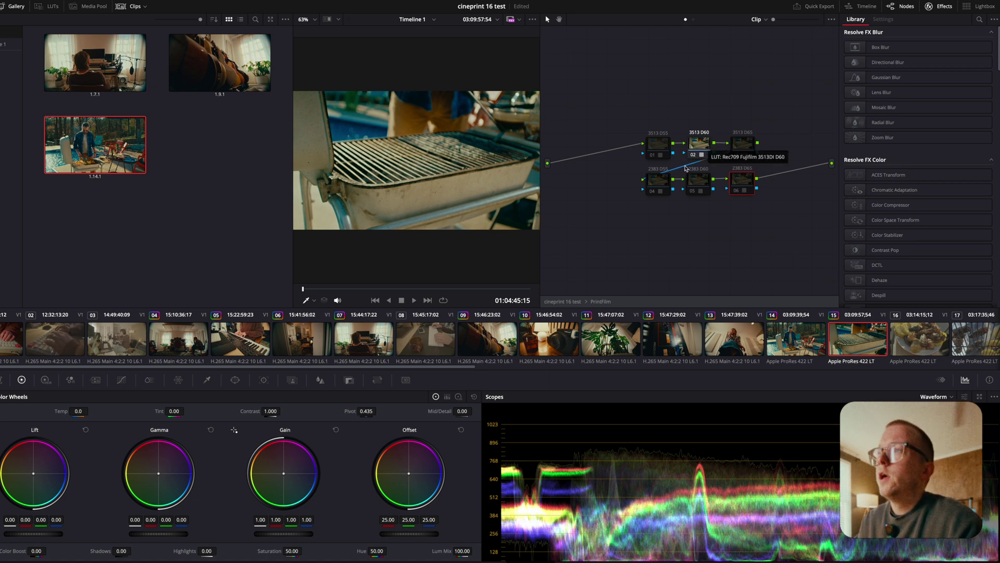
click(692, 191)
Apply the grade of still 1.14.1 to clip 16, the food close-up, and play back its later part.
key(Down)
right_click(102, 145)
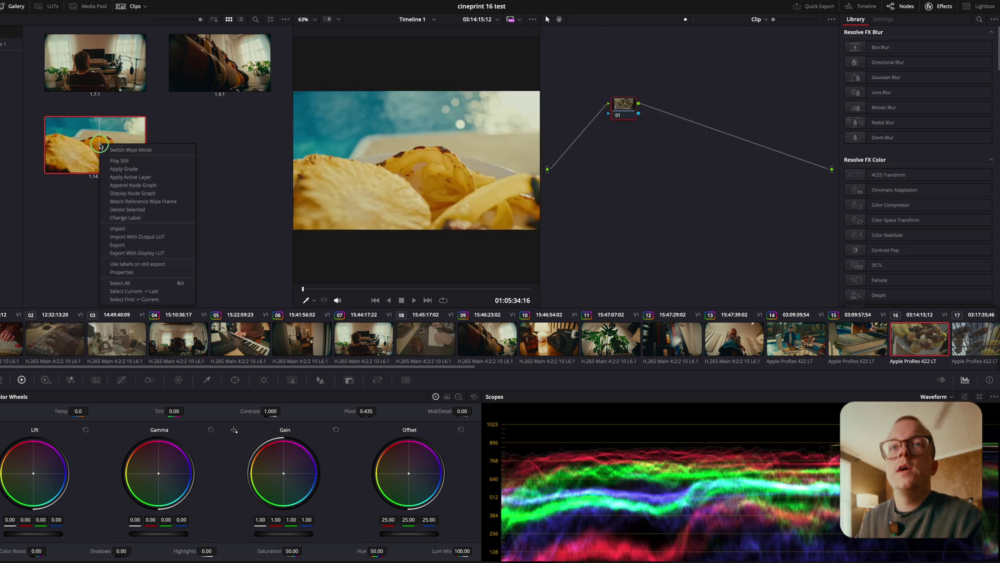
click(127, 166)
drag(370, 288, 492, 284)
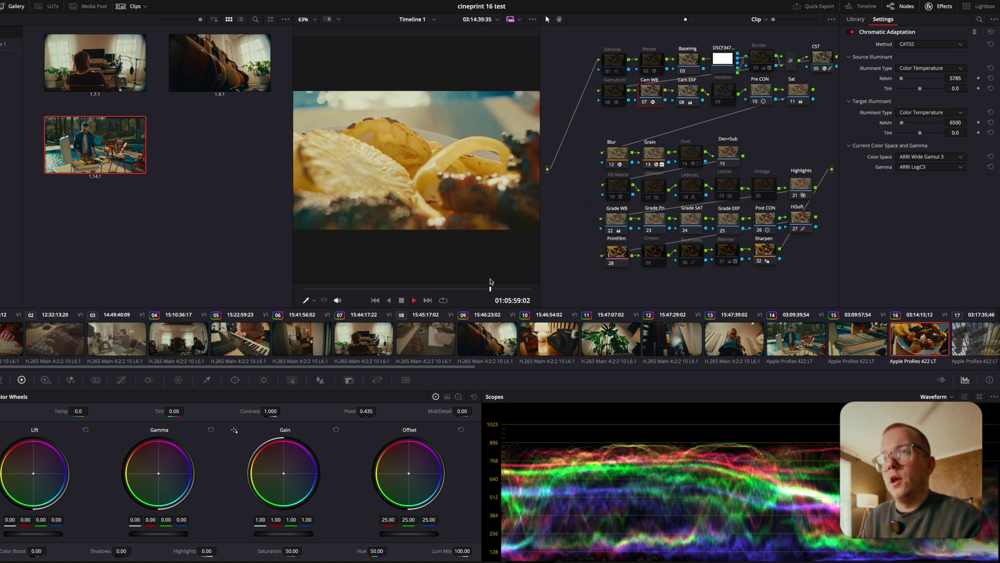
key(space)
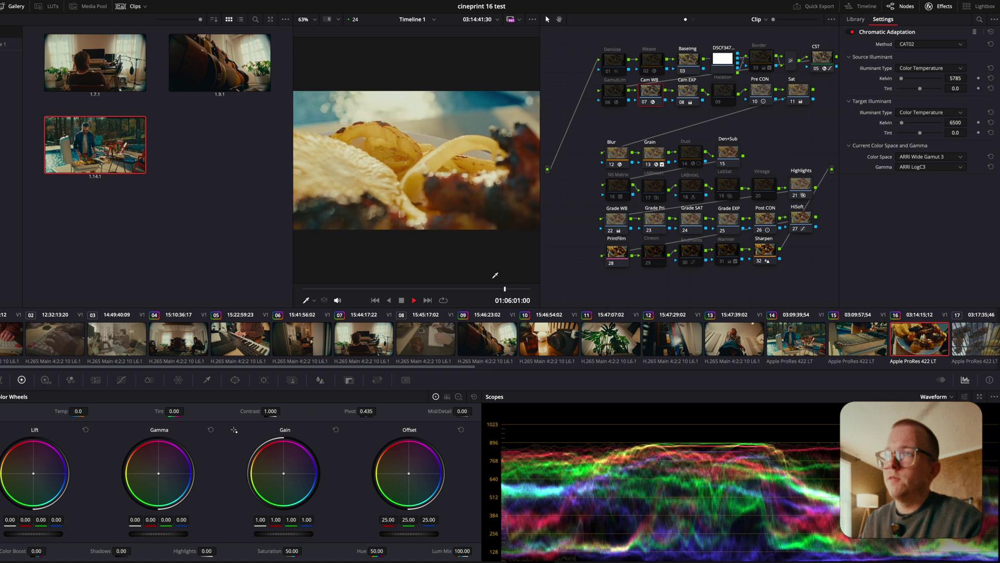
key(space)
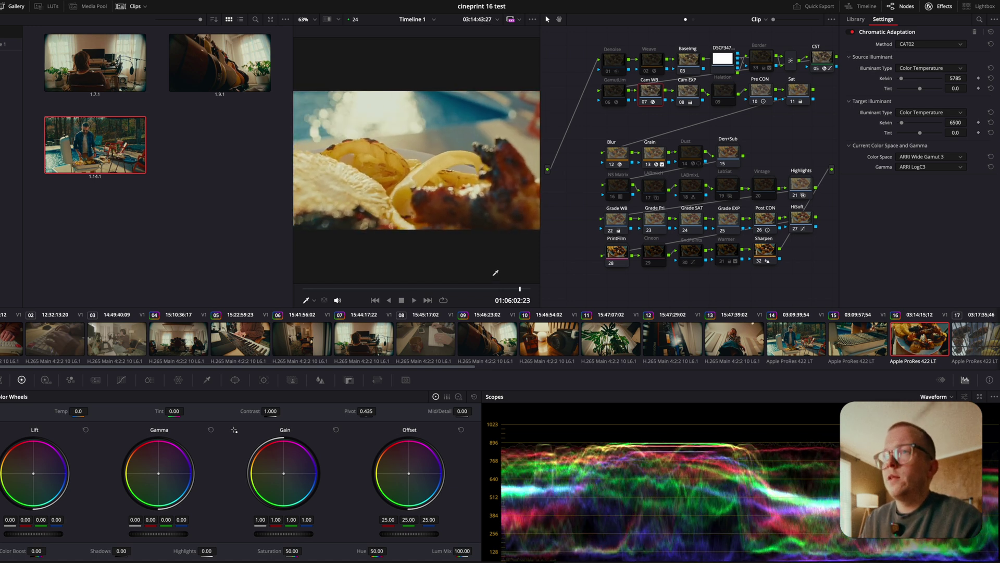
Apply the grade of still 1.14.1 to clip 17, the shot of meat and vegetables on the grill grate.
click(971, 342)
right_click(86, 145)
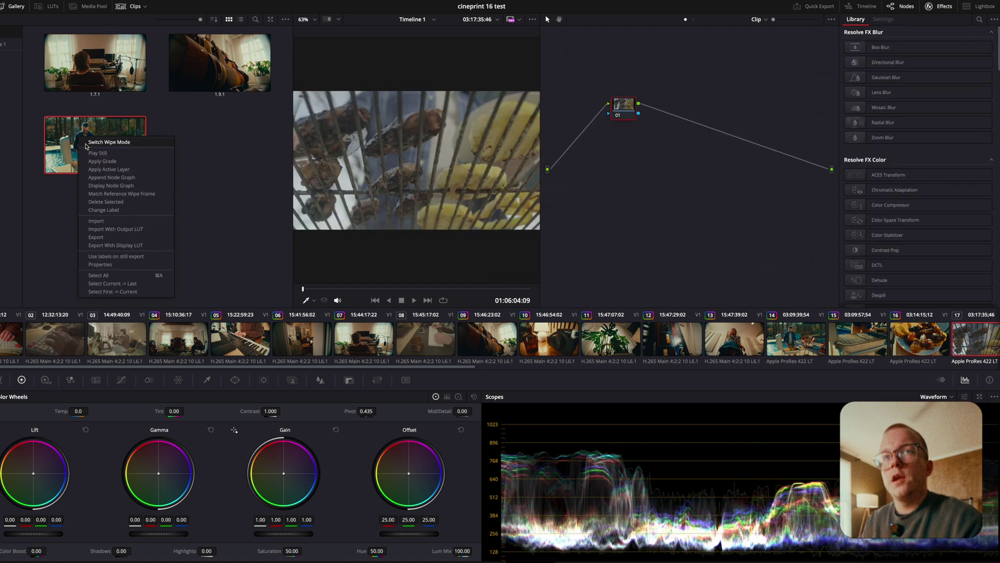
click(102, 161)
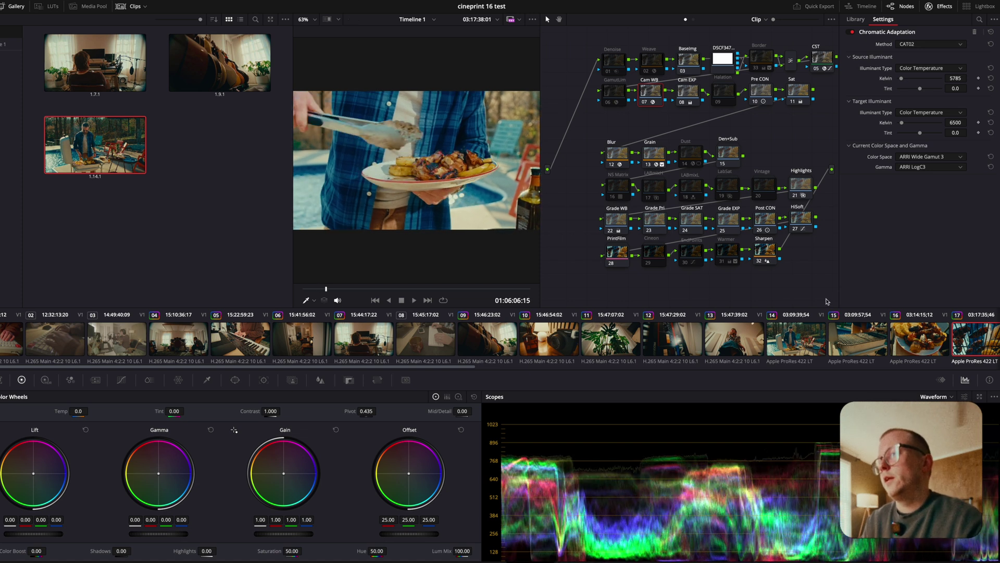
Apply the grade of foliage still 1.23.1 to clip 28, the grass and trees shot.
scroll(826, 336, down, 4)
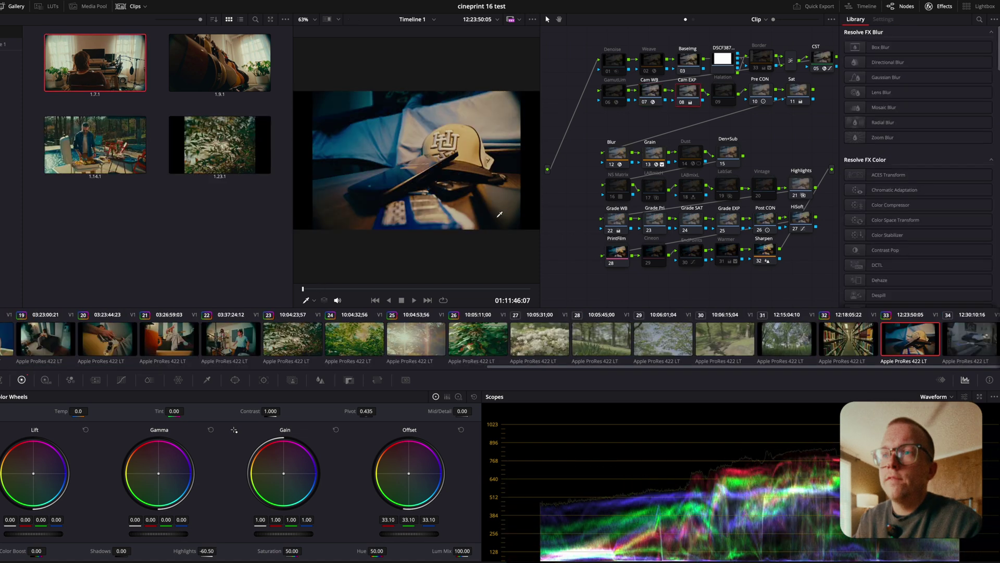
click(615, 338)
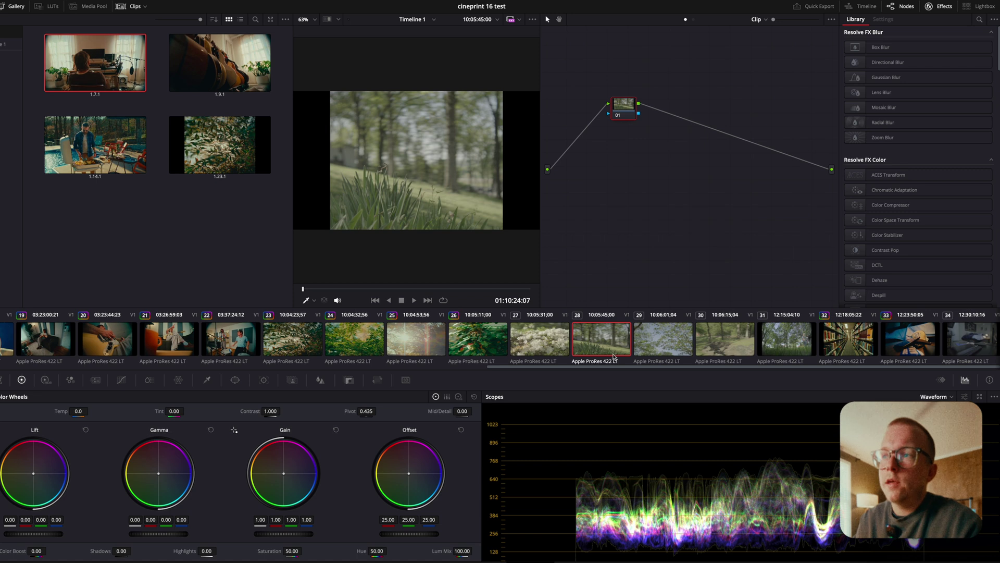
click(778, 348)
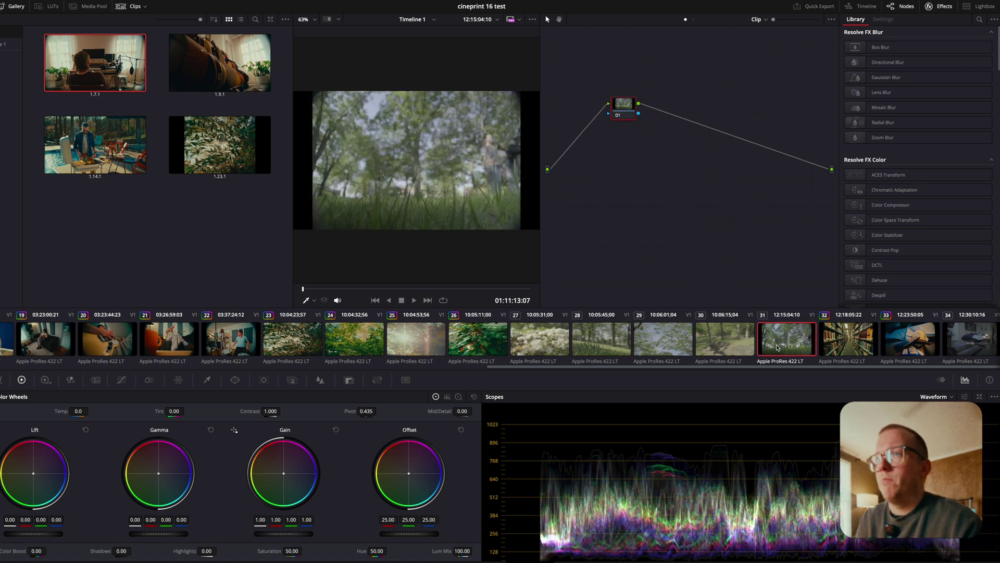
click(604, 341)
right_click(87, 83)
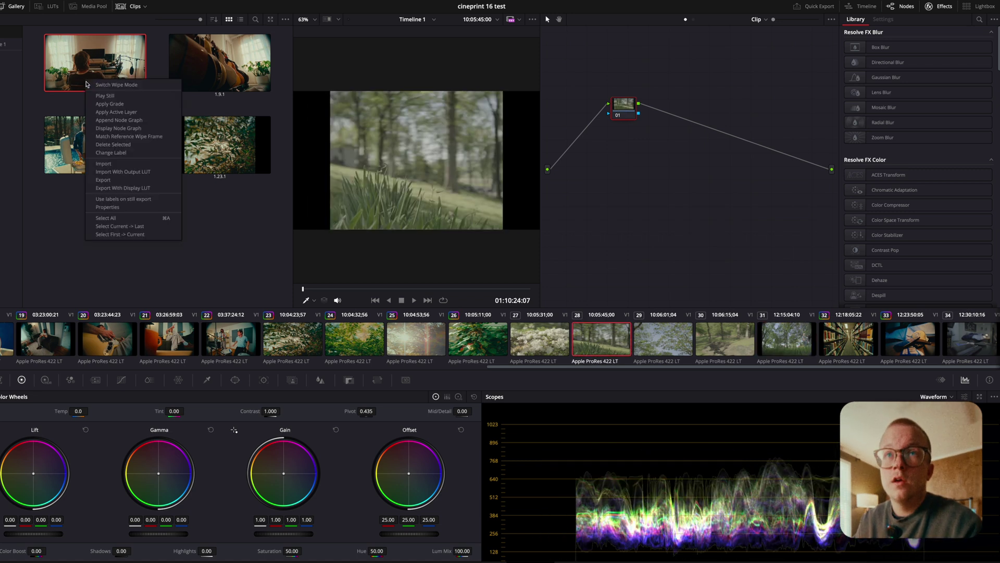
right_click(222, 157)
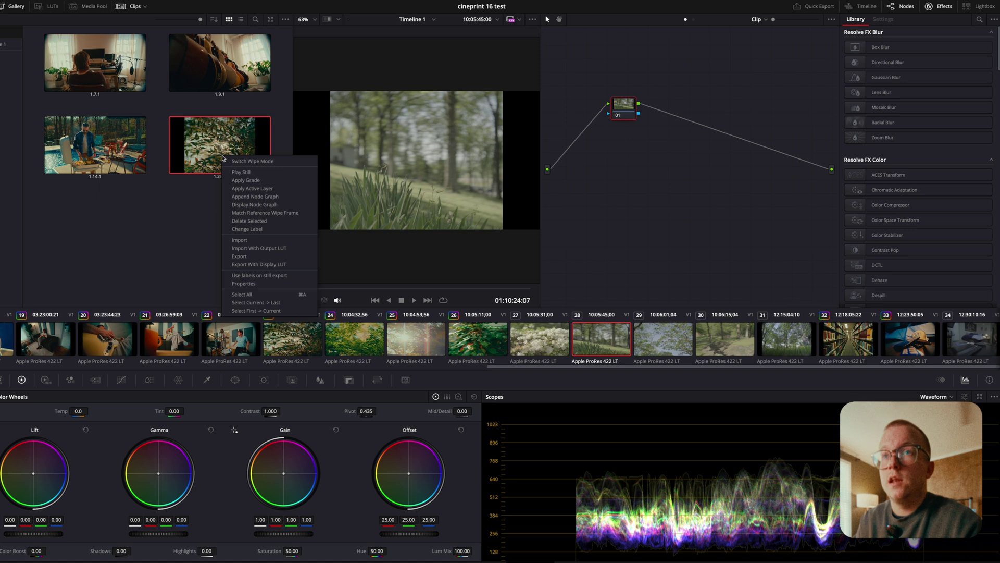
click(246, 180)
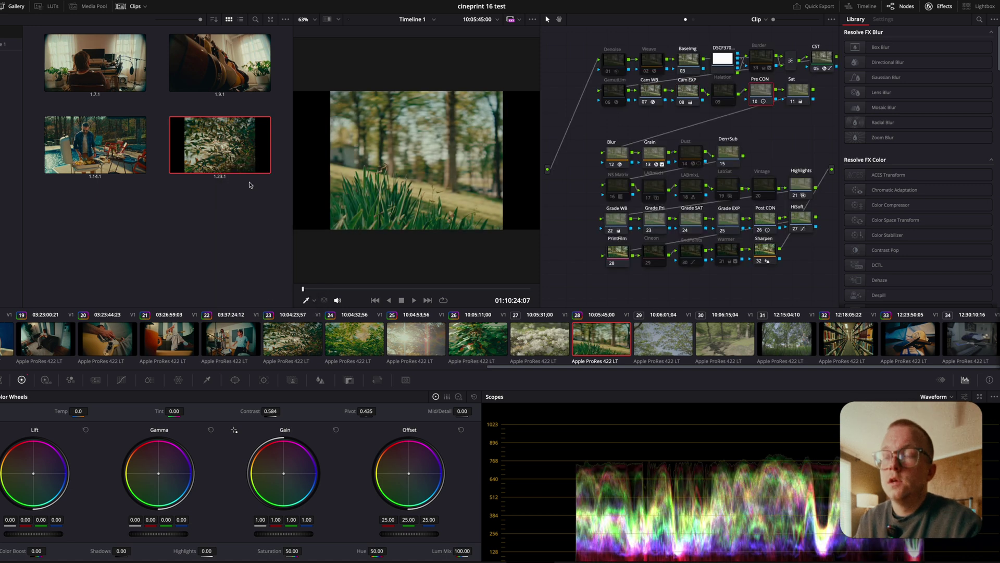